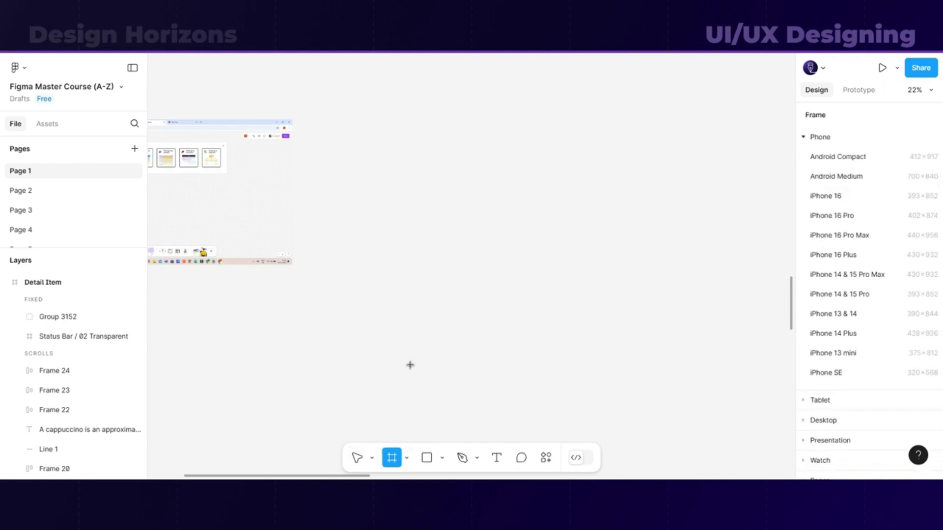
pyautogui.press('v')
pyautogui.press('f')
pyautogui.press('v')
pyautogui.press('f')
pyautogui.press('v')
pyautogui.press('f')
pyautogui.press('v')
pyautogui.press('f')
pyautogui.press('v')
pyautogui.press('f')
pyautogui.press('v')
pyautogui.press('f')
pyautogui.press('v')
pyautogui.press('f')
pyautogui.press('v')
pyautogui.press('f')
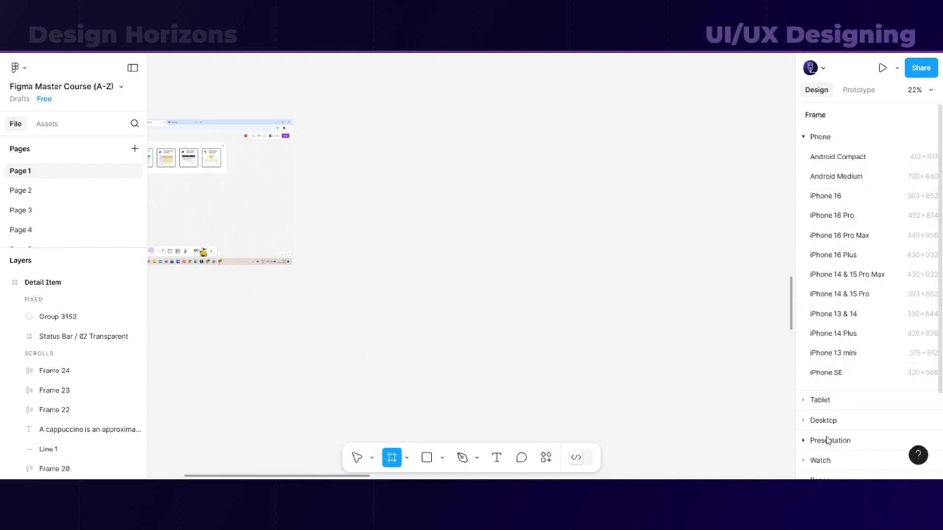
pyautogui.scroll(-4, 835, 392)
pyautogui.scroll(4, 841, 414)
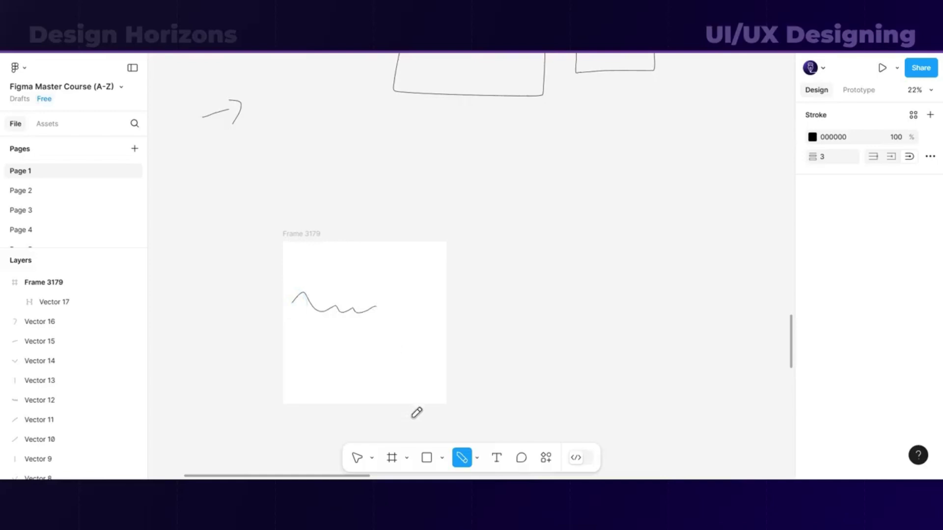
# Step: Draw a rectangle about 561 × 374 inside the frame, below the freehand scribble
pyautogui.click(426, 459)
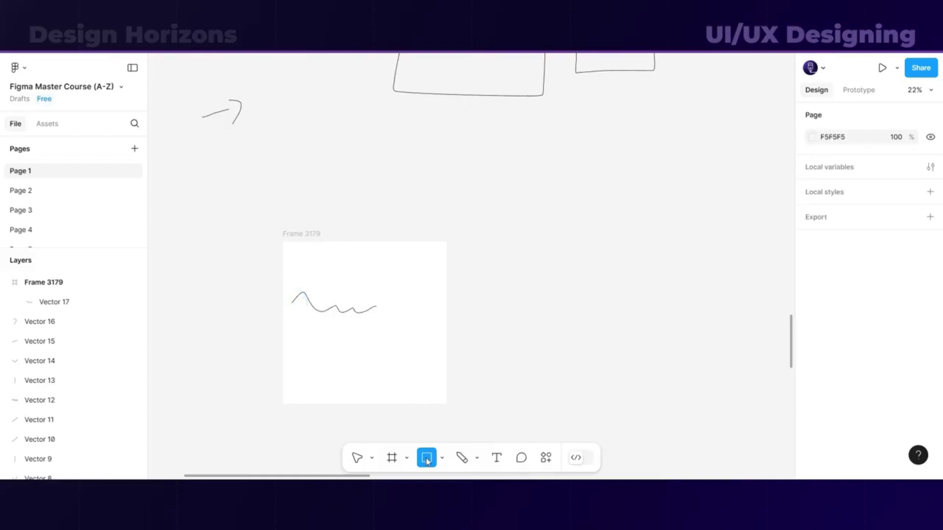
pyautogui.moveTo(297, 332)
pyautogui.mouseDown()
pyautogui.moveTo(372, 381)
pyautogui.moveTo(330, 358)
pyautogui.moveTo(336, 367)
pyautogui.mouseUp()
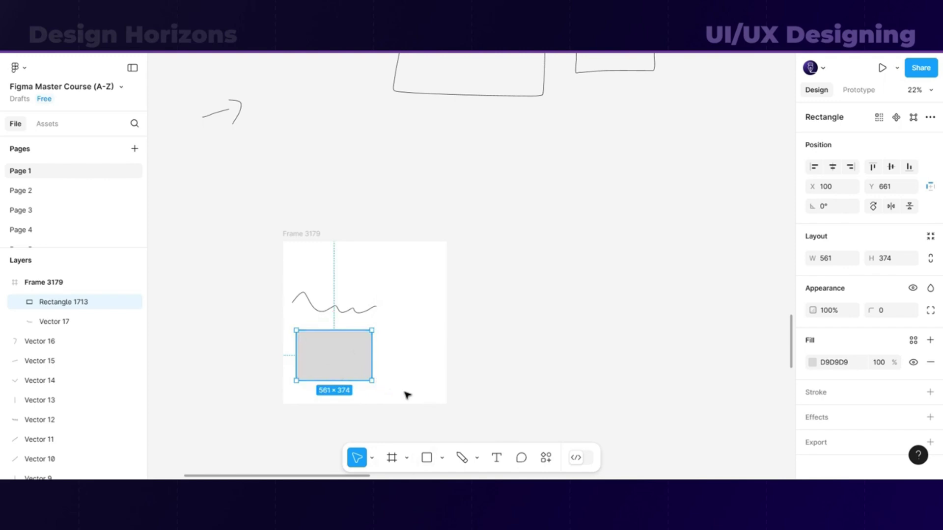
# Step: Move the frame with its contents to the right and draw an empty frame about 1269 × 821 beside it
pyautogui.moveTo(307, 236)
pyautogui.mouseDown()
pyautogui.moveTo(466, 231)
pyautogui.moveTo(335, 187)
pyautogui.moveTo(487, 253)
pyautogui.mouseUp()
pyautogui.press('f')
pyautogui.moveTo(251, 259); pyautogui.dragTo(421, 369)
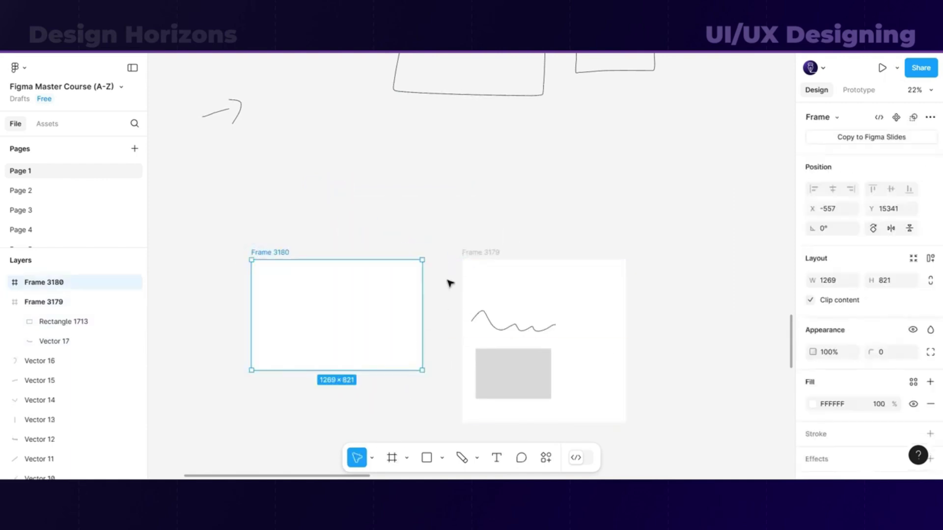
# Step: Undo the recent drawing and moving until both frames, the rectangle and the scribble are removed from the canvas
pyautogui.hotkey('ctrl', 'z')
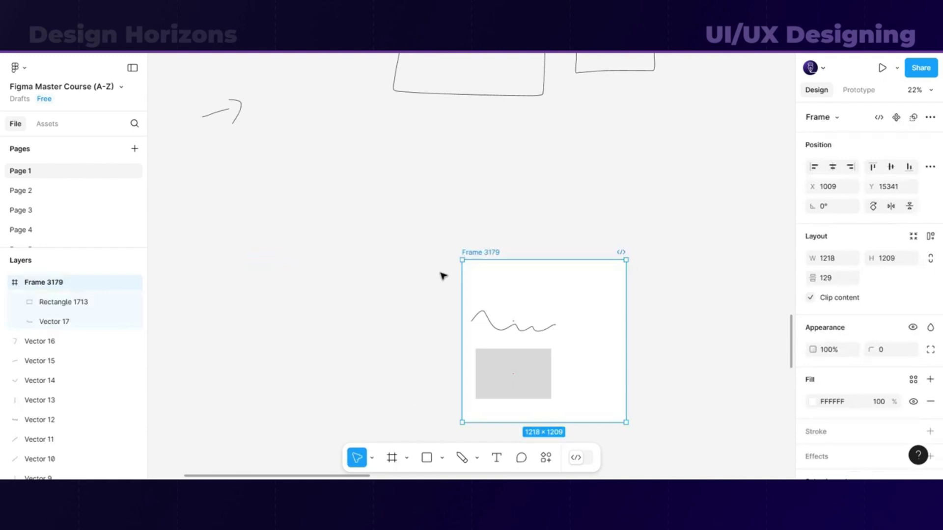
pyautogui.hotkey('ctrl', 'z')
pyautogui.hotkey('ctrl', 'z')
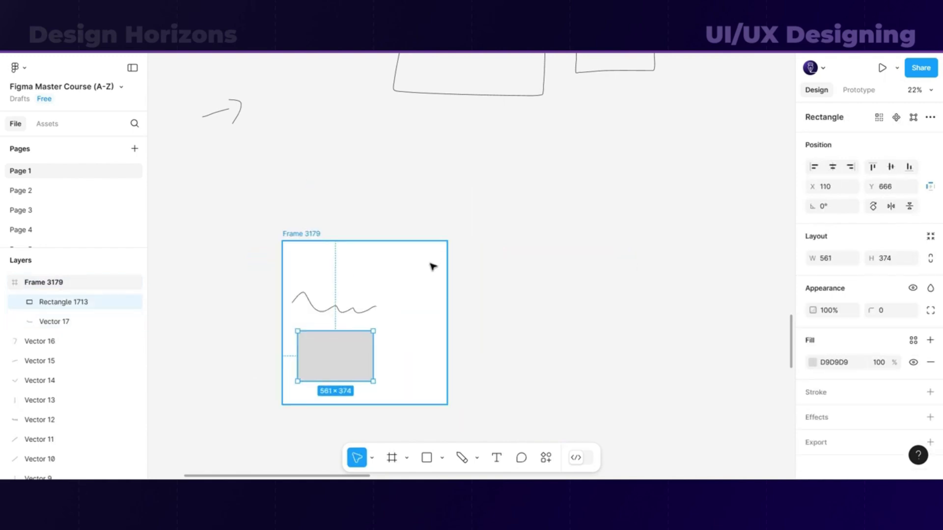
pyautogui.hotkey('ctrl', 'z')
pyautogui.hotkey('ctrl', 'z')
pyautogui.hotkey('ctrl', 'z')
pyautogui.hotkey('ctrl', 'z')
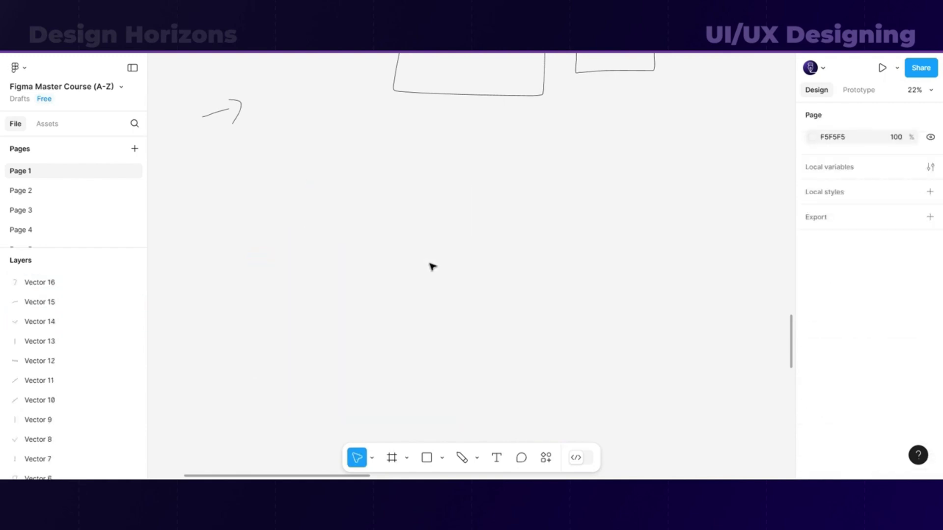
# Step: Add an Android Compact frame and an Android Medium frame from the phone presets
pyautogui.click(396, 461)
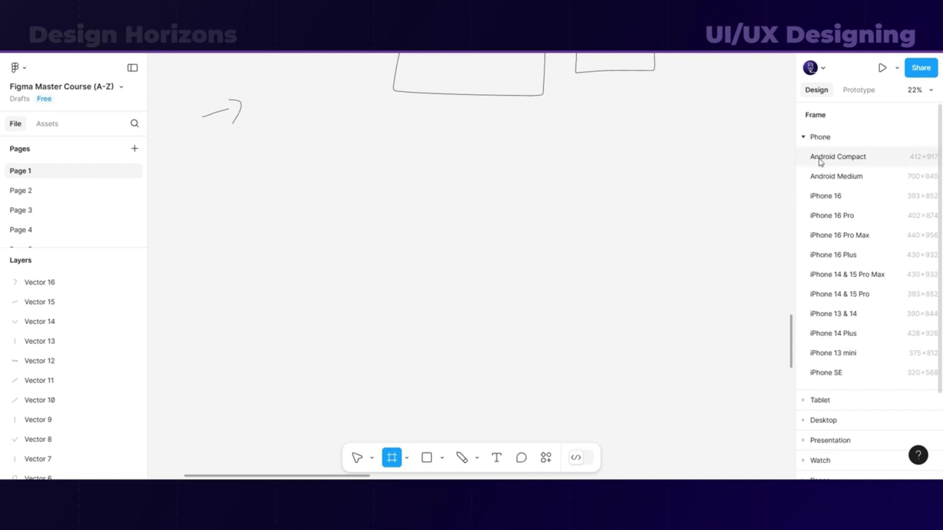
pyautogui.click(834, 159)
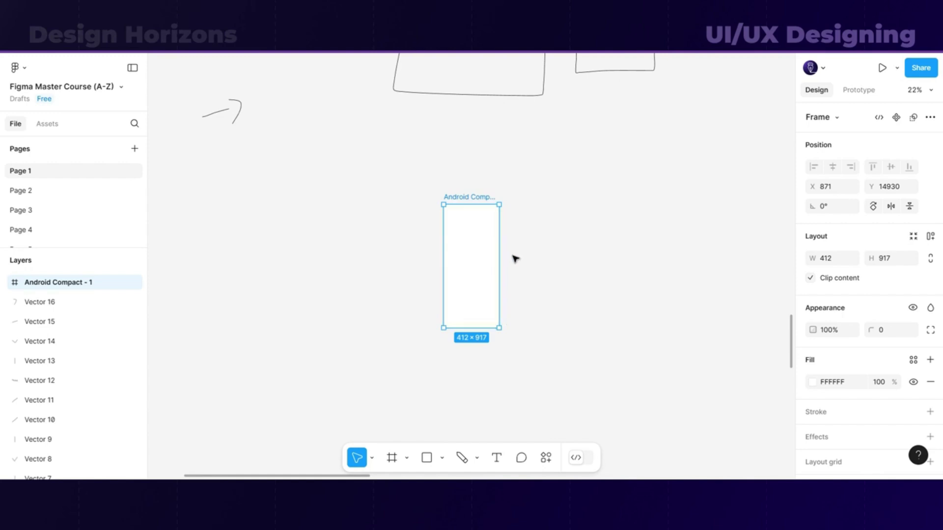
pyautogui.press('f')
pyautogui.press('Escape')
pyautogui.press('f')
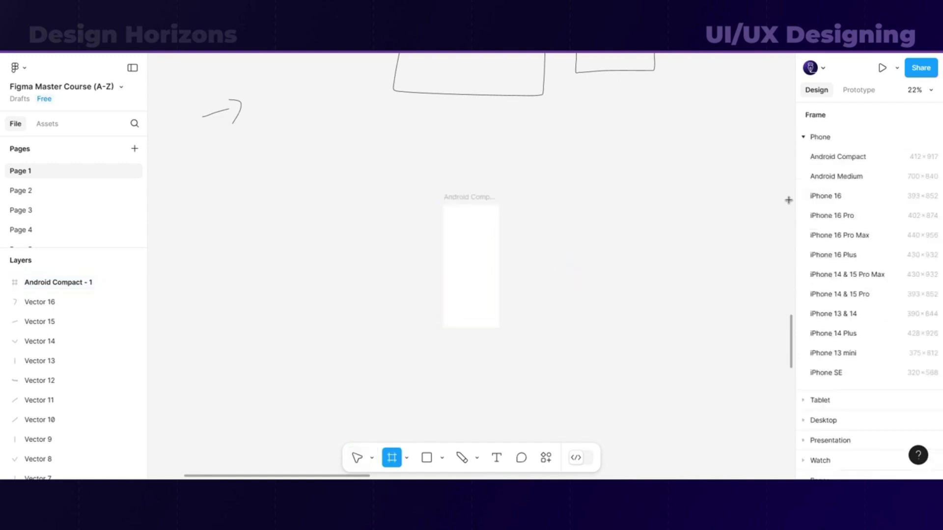
pyautogui.click(818, 179)
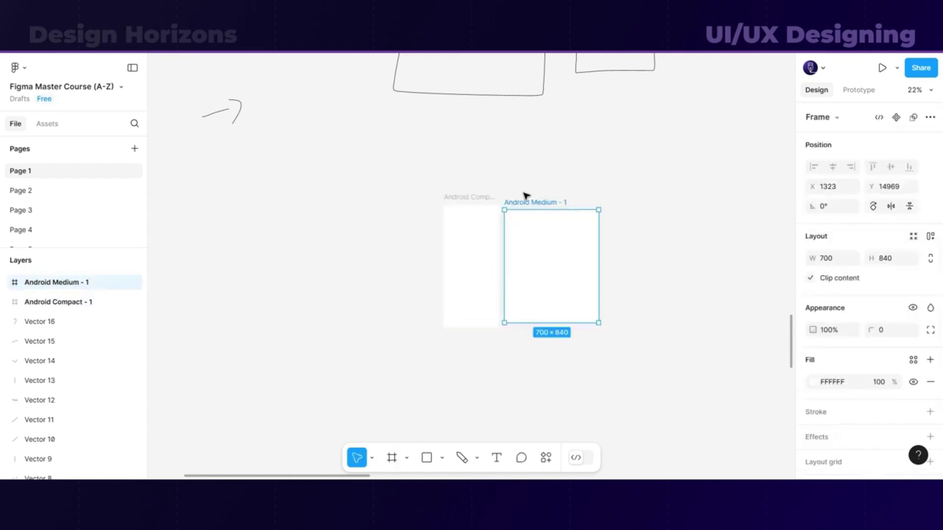
# Step: Add an iPhone 16 frame and an iPhone 16 Pro frame from the phone presets
pyautogui.press('f')
pyautogui.click(837, 199)
pyautogui.press('f')
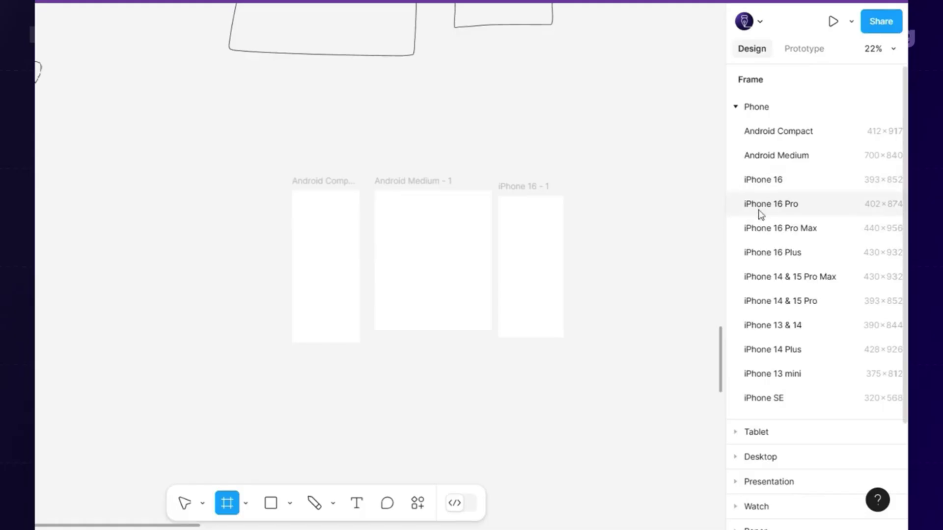
pyautogui.click(760, 214)
# Step: Place a default 100 × 100 frame on the empty canvas to the right of the iPhone 16 Pro frame
pyautogui.press('f')
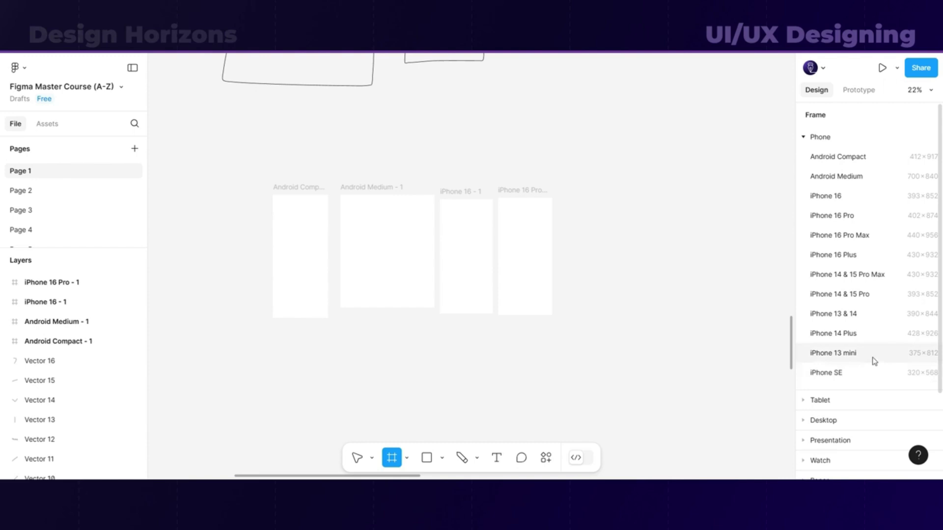
pyautogui.click(583, 258)
pyautogui.scroll(5, 598, 269)
pyautogui.scroll(1, 620, 265)
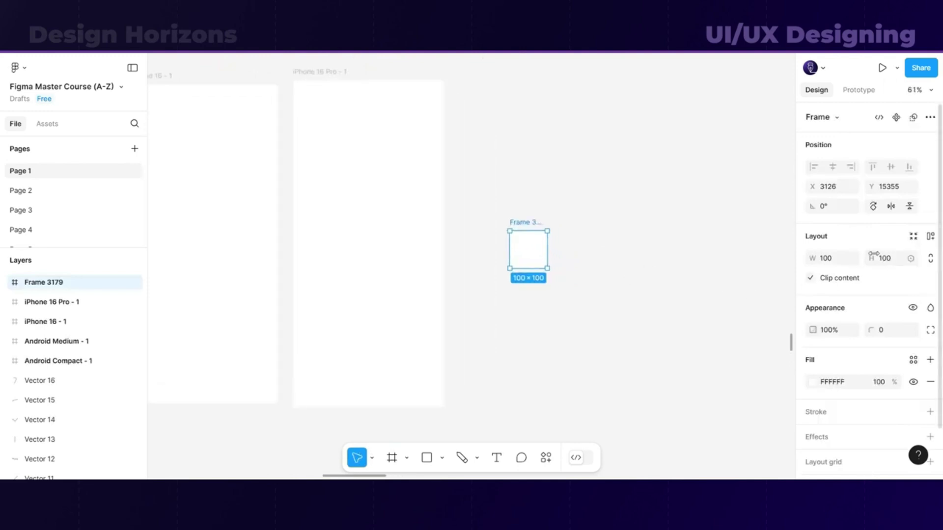
pyautogui.scroll(3, 586, 266)
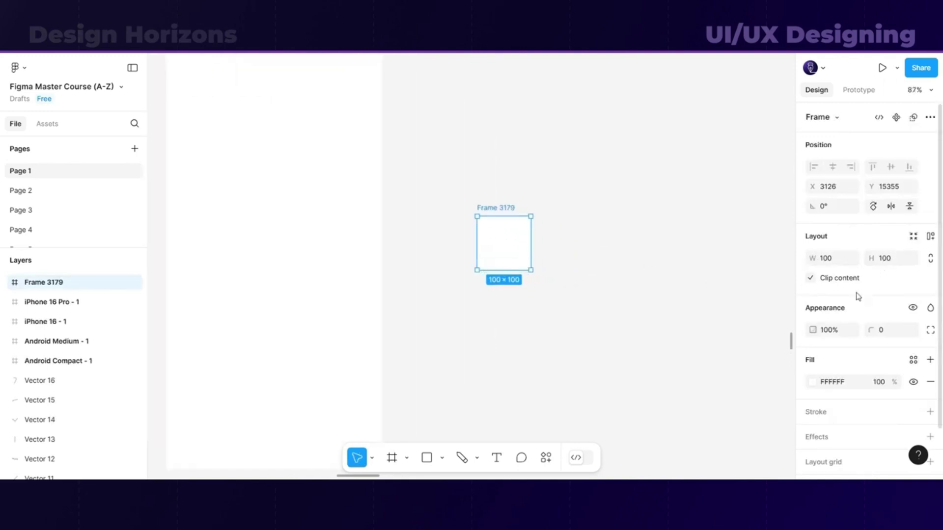
# Step: Set the new frame's width to 420 and its height to 800
pyautogui.click(833, 265)
pyautogui.write('420')
pyautogui.press('Tab')
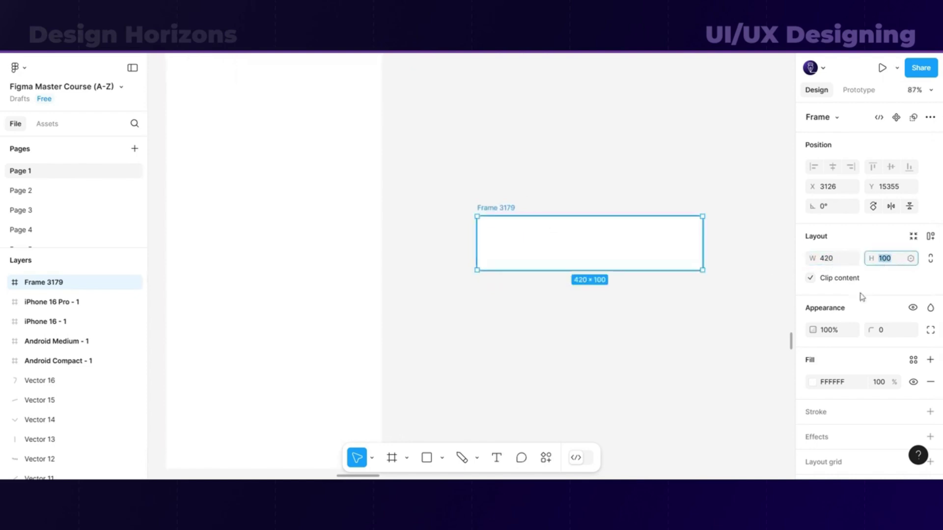
pyautogui.write('800')
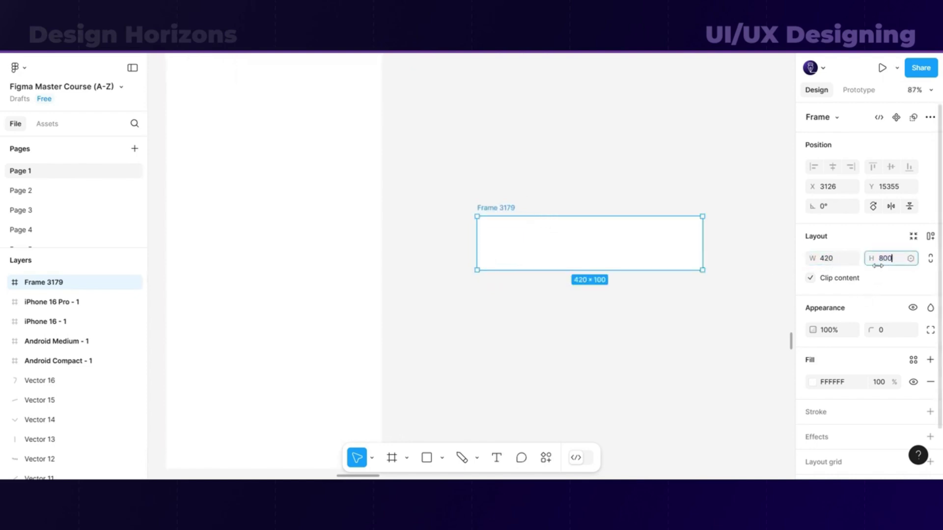
pyautogui.click(690, 162)
# Step: Reposition the 420 × 800 frame higher on the canvas, with a gap to the right of the iPhone 16 Pro frame
pyautogui.scroll(-5, 541, 160)
pyautogui.moveTo(544, 171); pyautogui.dragTo(511, 79)
pyautogui.scroll(1, 611, 129)
pyautogui.scroll(3, 611, 129)
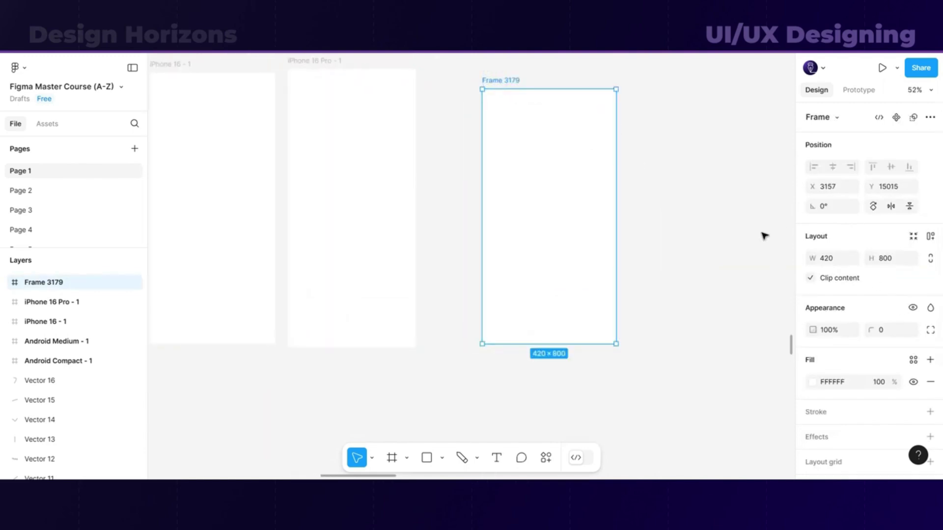
pyautogui.press('f')
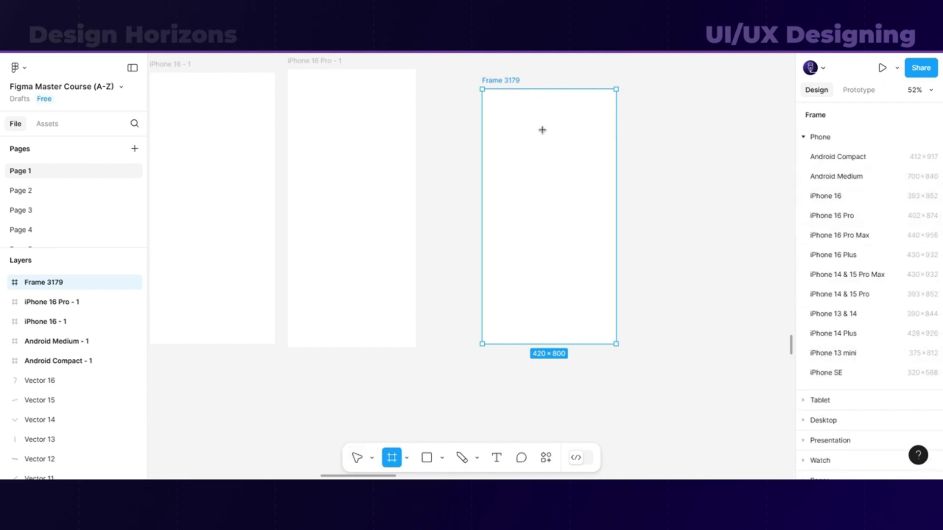
pyautogui.press('v')
pyautogui.moveTo(510, 80); pyautogui.dragTo(534, 88)
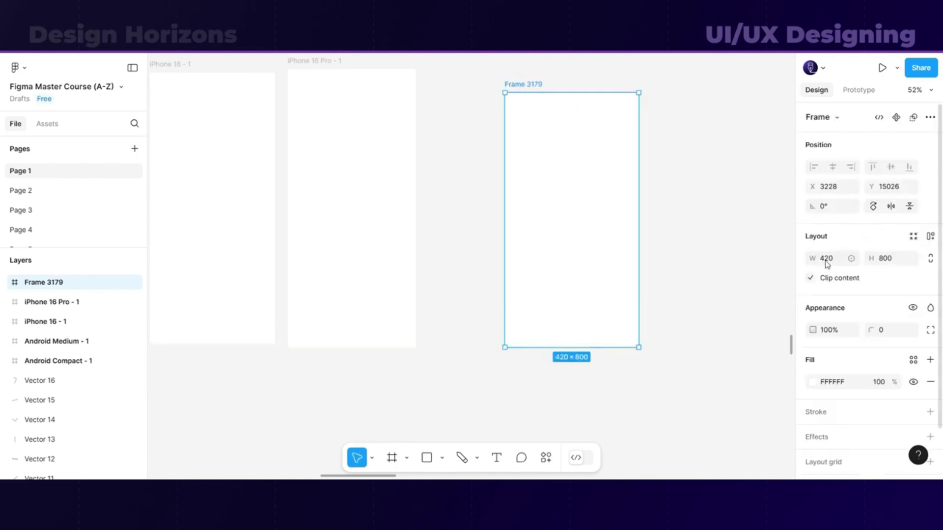
# Step: Lock the custom frame's aspect ratio, try resizing it proportionally through its width, and undo the resize
pyautogui.click(930, 260)
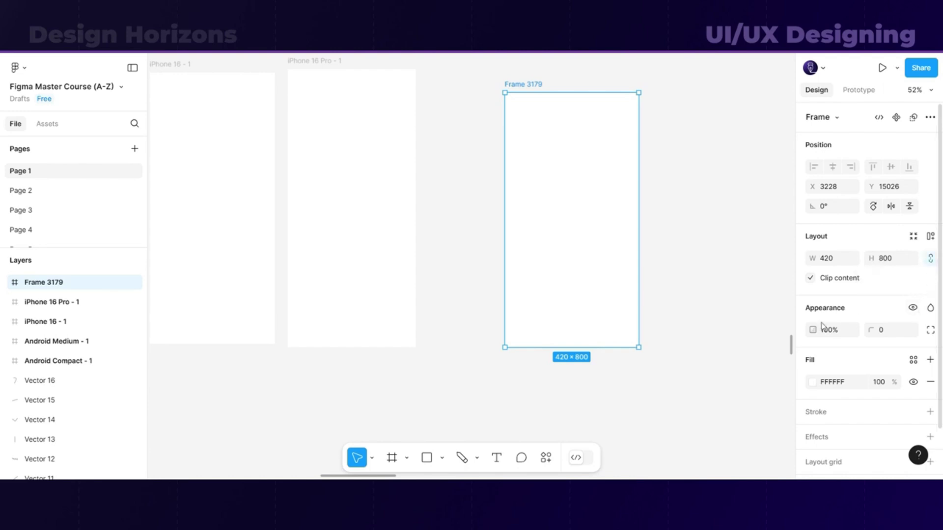
pyautogui.moveTo(811, 258); pyautogui.dragTo(61, 315)
pyautogui.hotkey('ctrl', 'z')
# Step: Toggle the custom frame's aspect ratio lock, try a different width, and set the width to 420
pyautogui.click(929, 258)
pyautogui.moveTo(810, 257); pyautogui.dragTo(903, 264)
pyautogui.write('420')
pyautogui.press('Return')
pyautogui.click(930, 260)
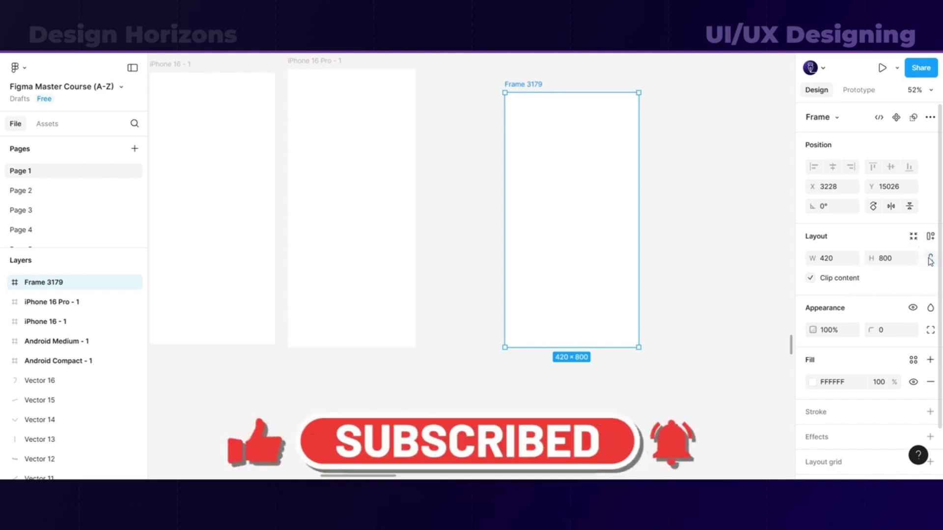
# Step: Move the 420 × 800 frame slightly down and deselect it
pyautogui.click(522, 86)
pyautogui.moveTo(524, 93)
pyautogui.mouseDown()
pyautogui.moveTo(524, 116)
pyautogui.moveTo(525, 103)
pyautogui.mouseUp()
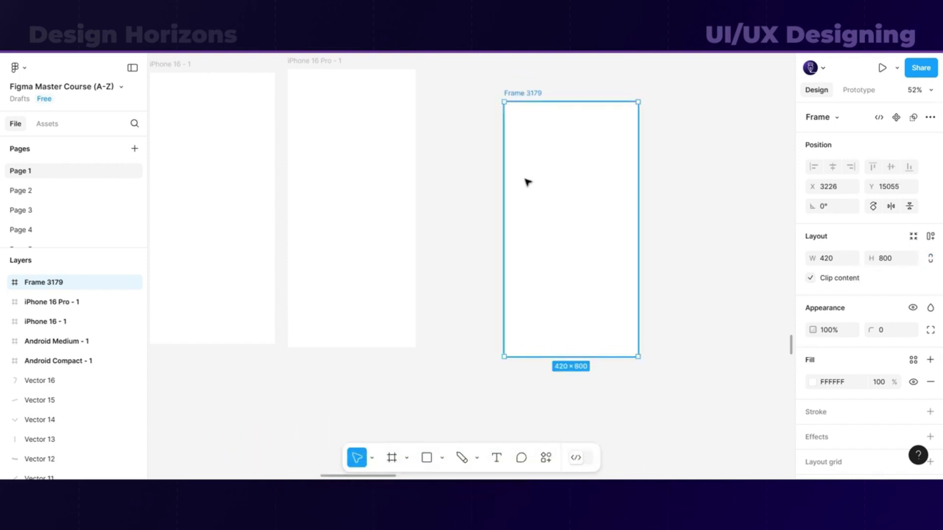
pyautogui.click(746, 209)
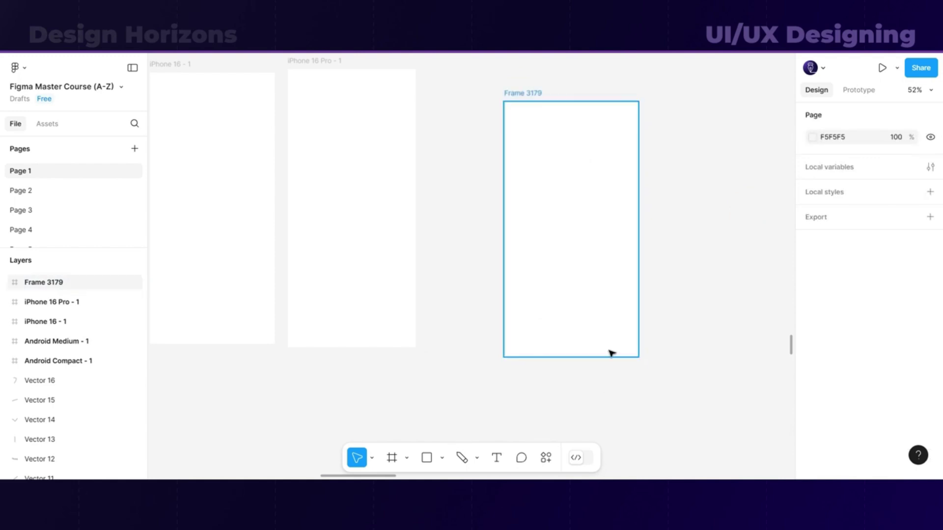
# Step: Review the Frame tool's preset sizes for Tablet, Desktop, Presentation and Watch
pyautogui.press('f')
pyautogui.click(805, 139)
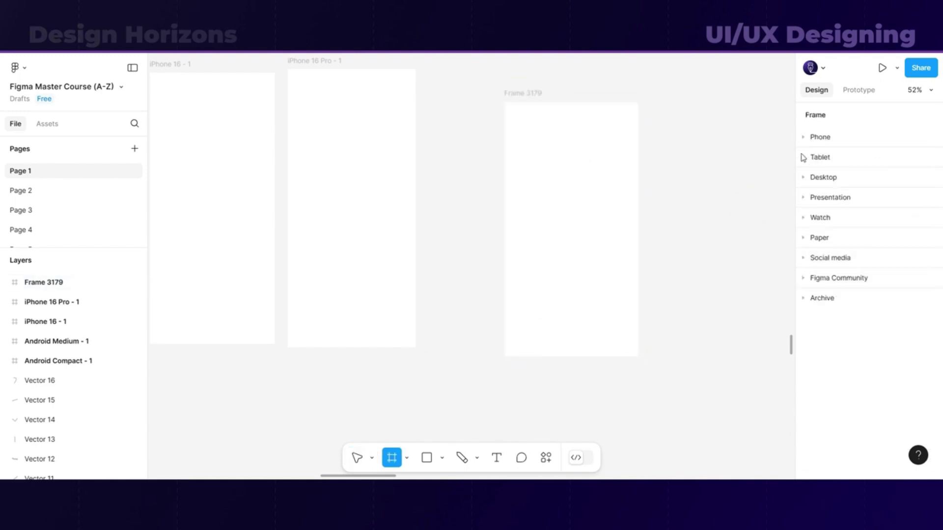
pyautogui.click(803, 156)
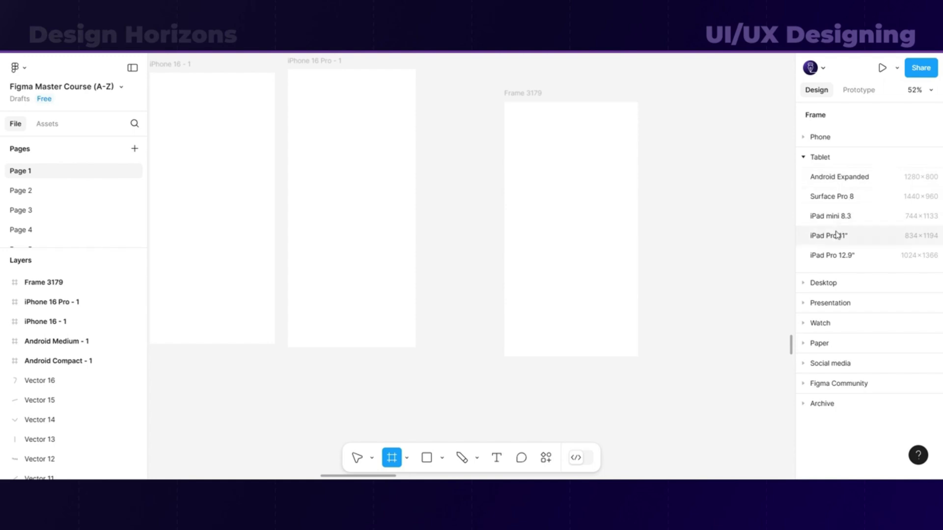
pyautogui.click(803, 158)
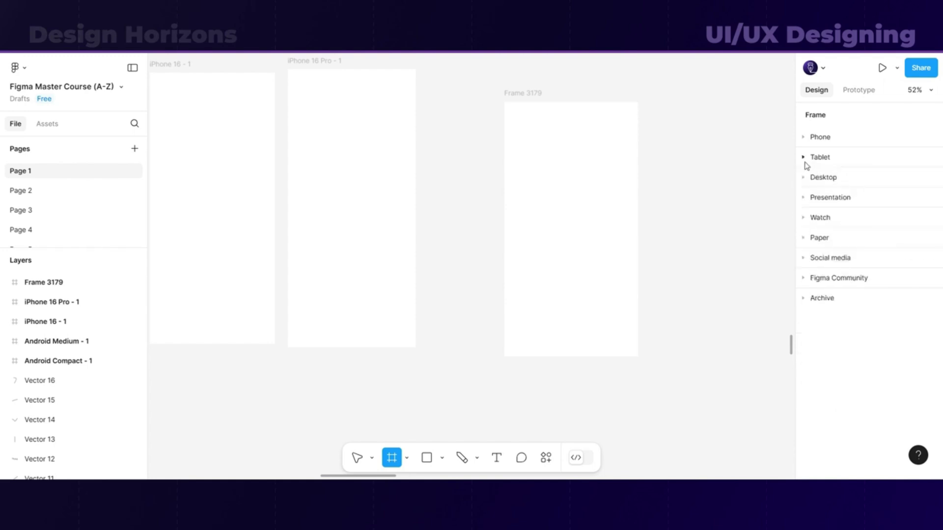
pyautogui.click(804, 179)
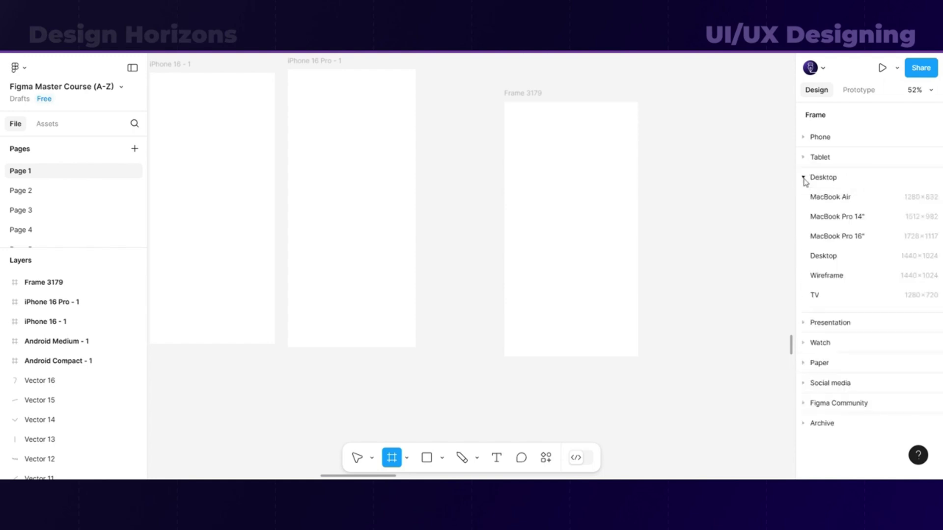
pyautogui.click(803, 179)
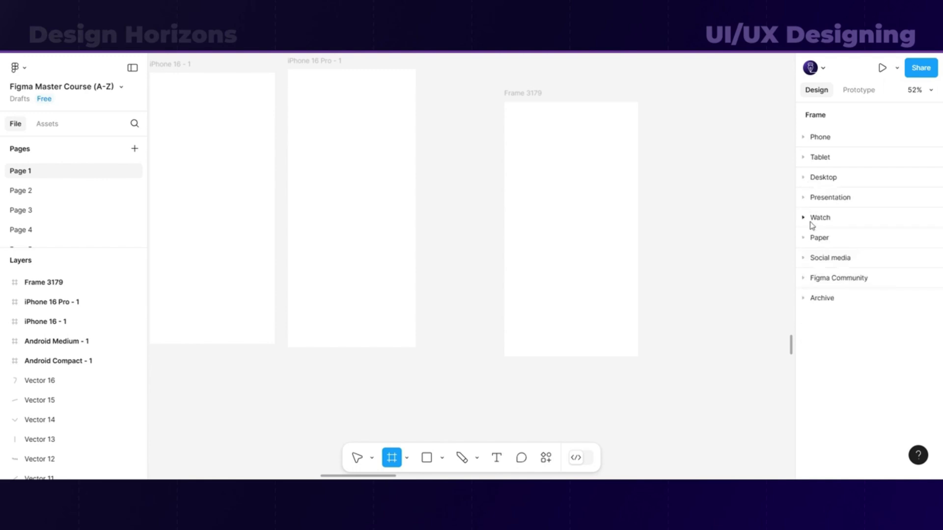
pyautogui.click(804, 197)
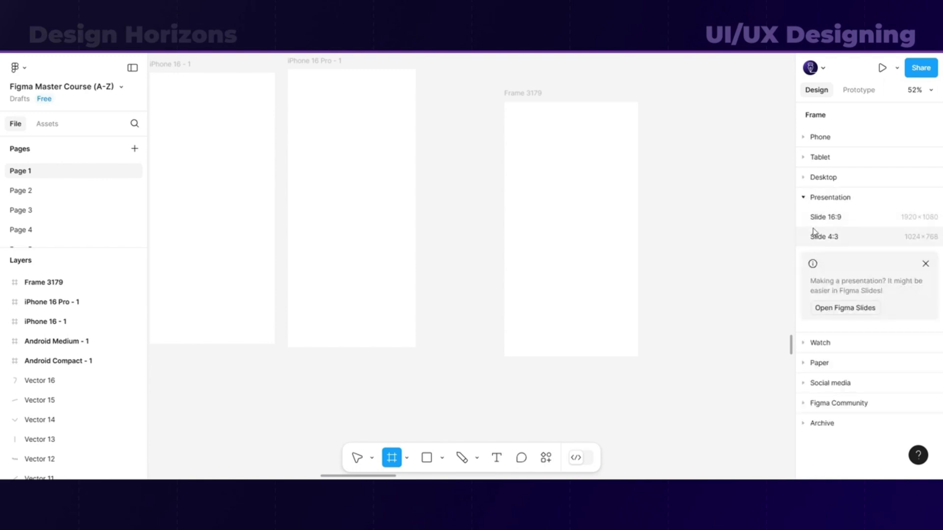
pyautogui.click(808, 202)
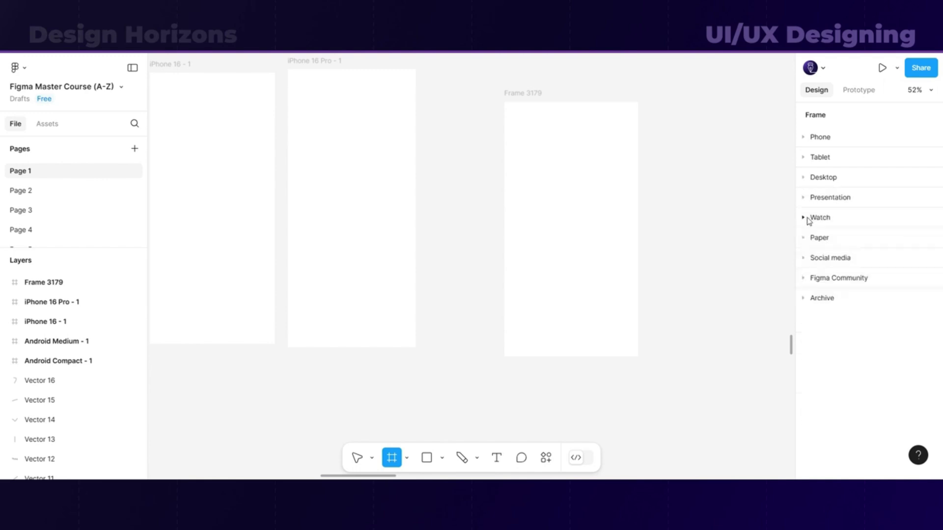
pyautogui.click(805, 219)
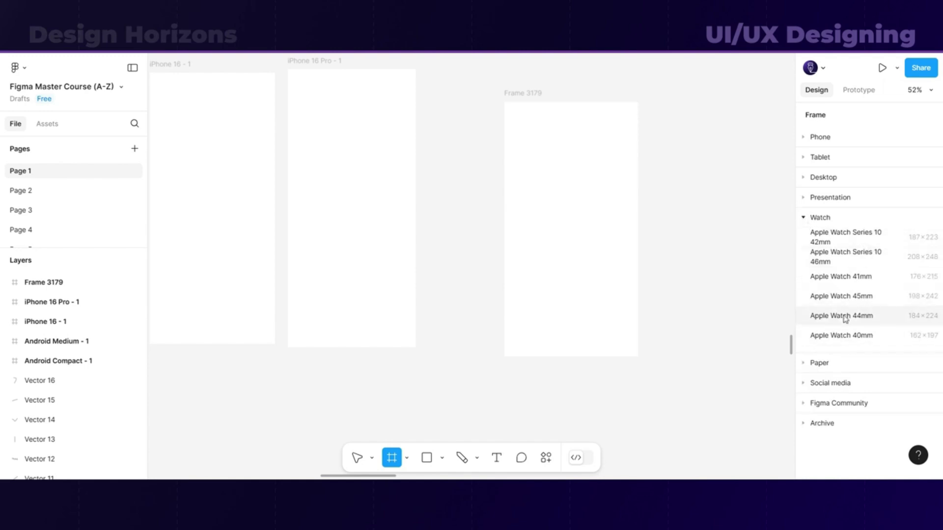
pyautogui.click(804, 219)
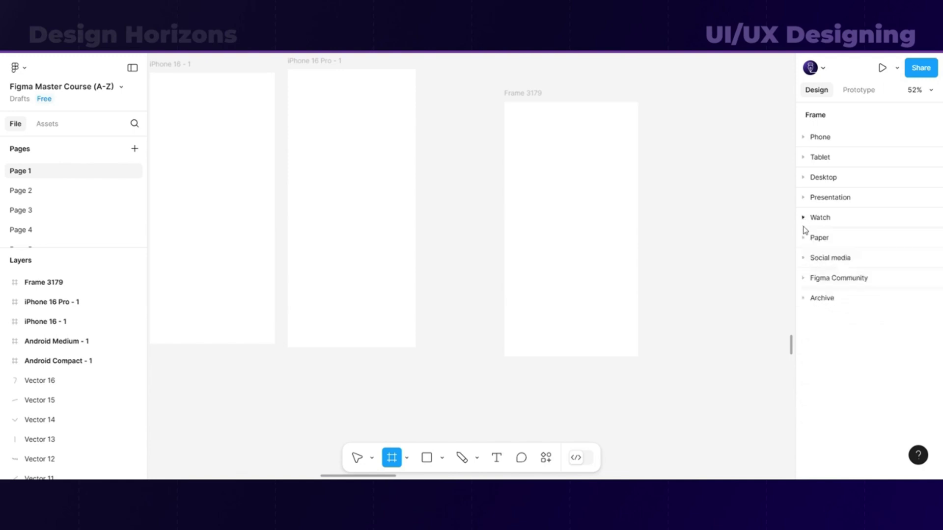
# Step: Review the Frame tool's preset sizes for Paper, Social media and Figma Community
pyautogui.click(804, 237)
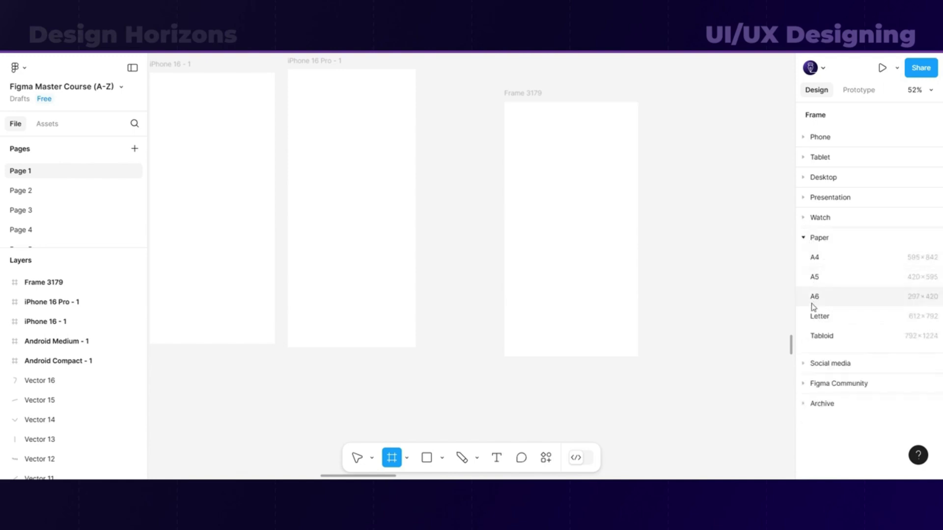
pyautogui.click(803, 238)
pyautogui.click(803, 238)
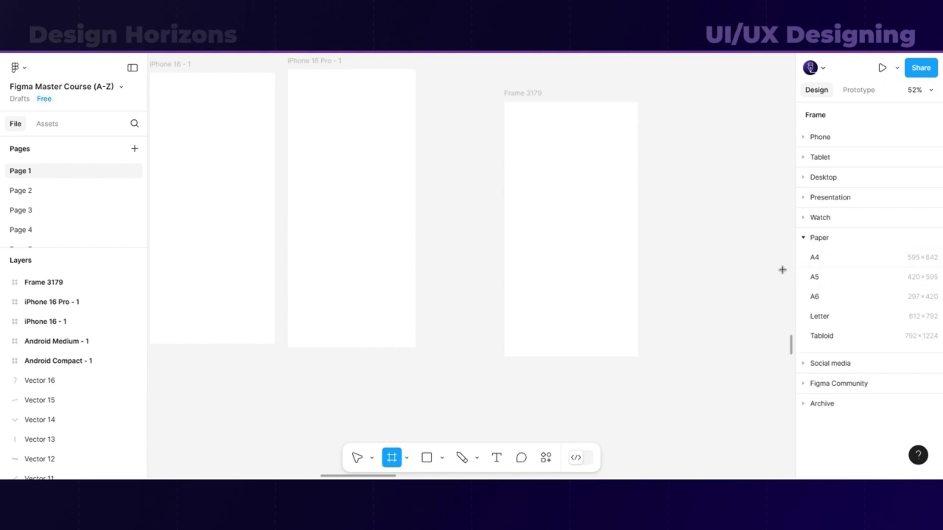
pyautogui.click(804, 239)
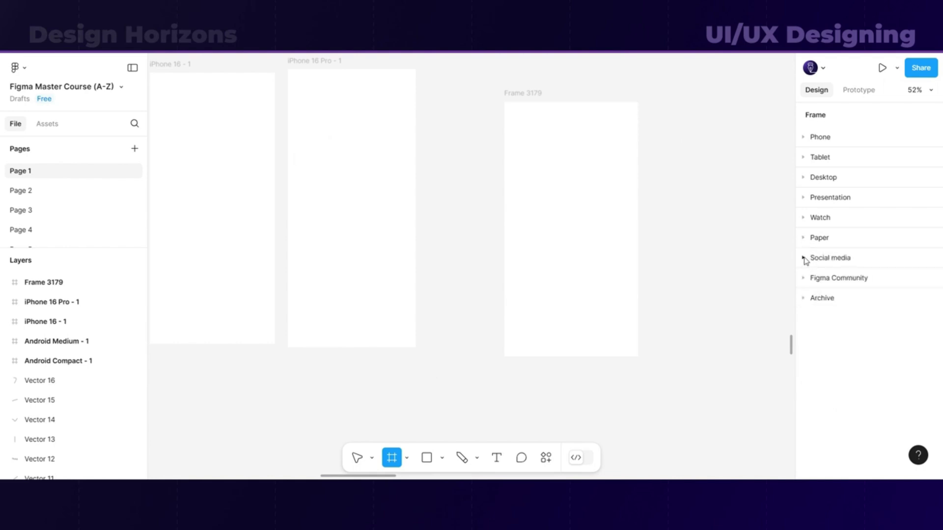
pyautogui.click(805, 259)
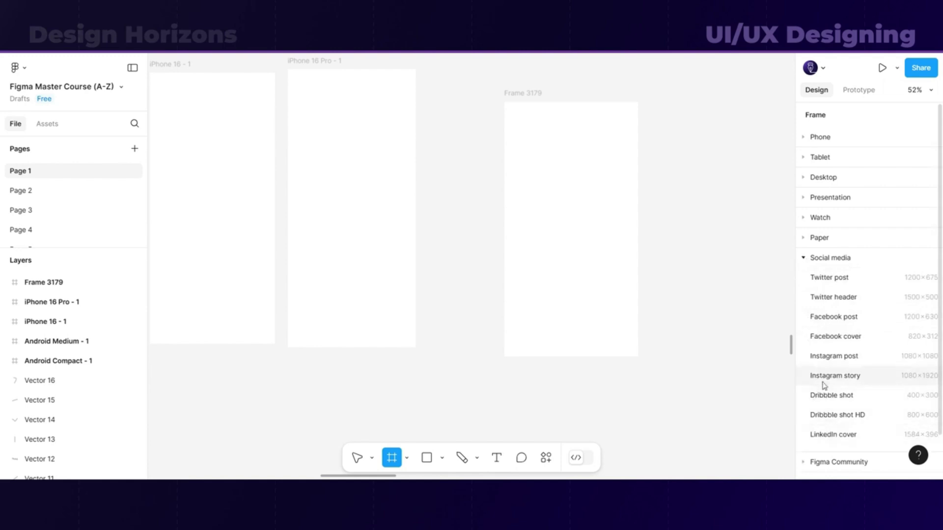
pyautogui.click(809, 261)
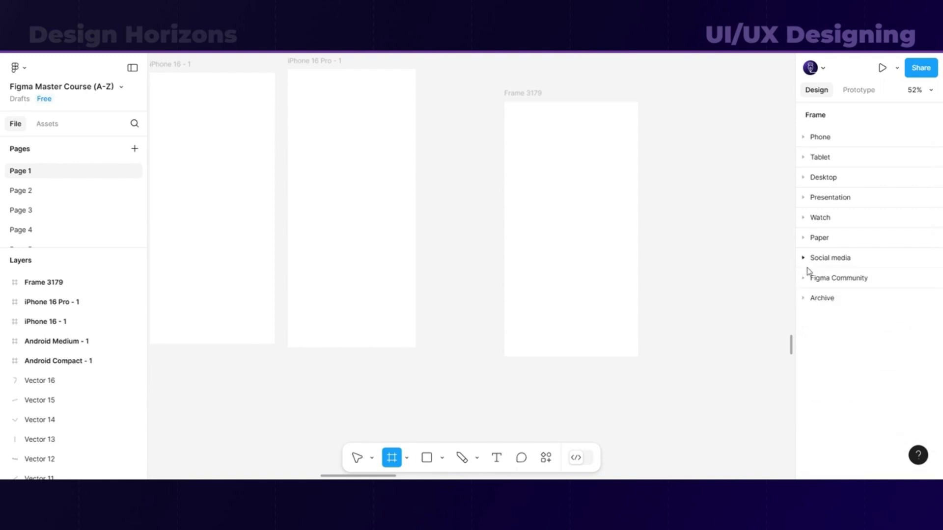
pyautogui.click(803, 279)
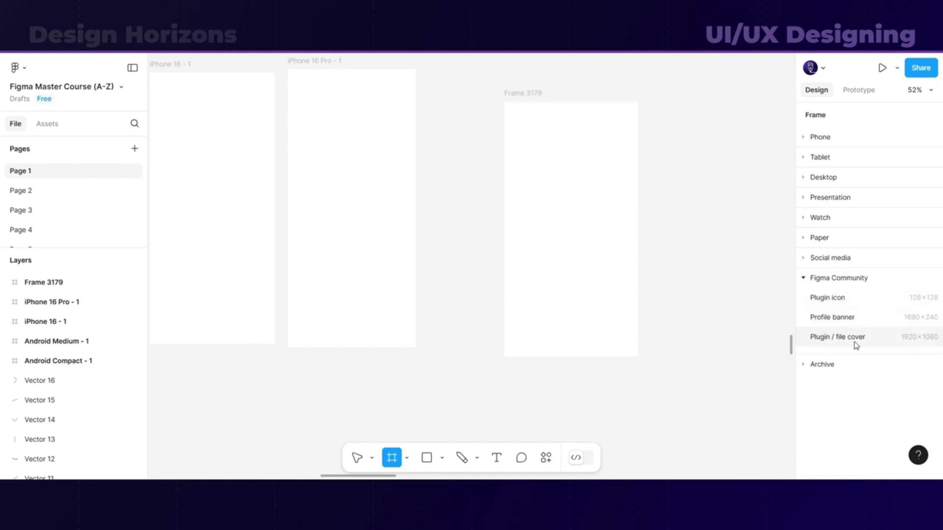
pyautogui.click(803, 278)
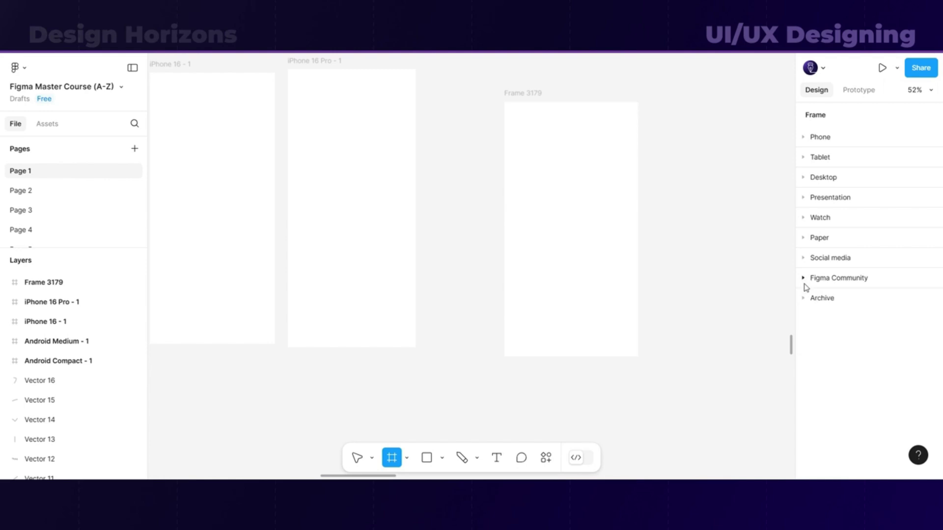
pyautogui.scroll(-3, 805, 288)
# Step: Move the 420 × 800 frame up and closer to the iPhone 16 Pro frame, near the other frames' top edges
pyautogui.press('v')
pyautogui.moveTo(527, 95); pyautogui.dragTo(476, 66)
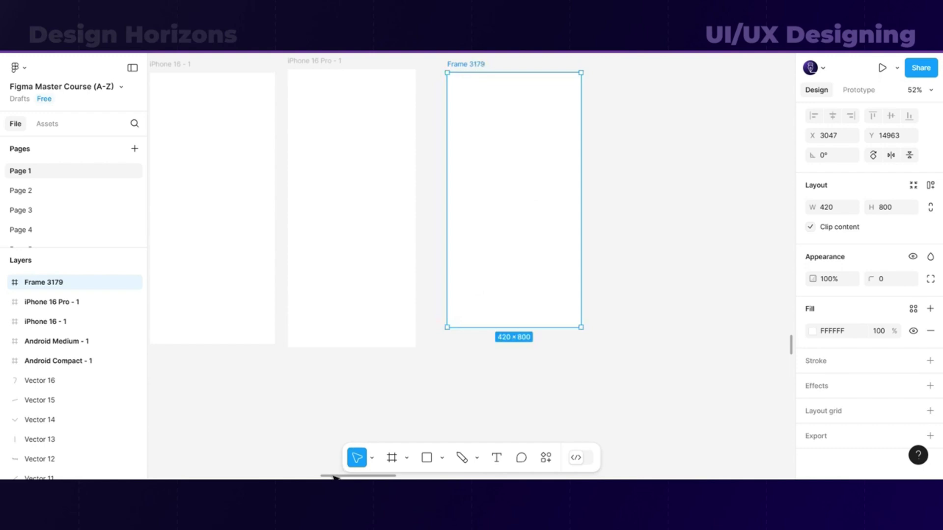
pyautogui.moveTo(334, 477); pyautogui.dragTo(295, 474)
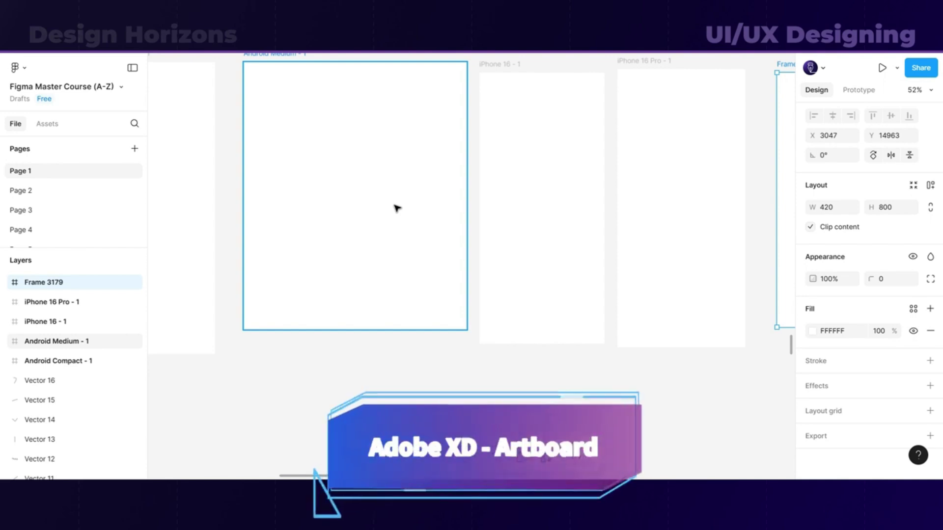
pyautogui.scroll(-4, 463, 351)
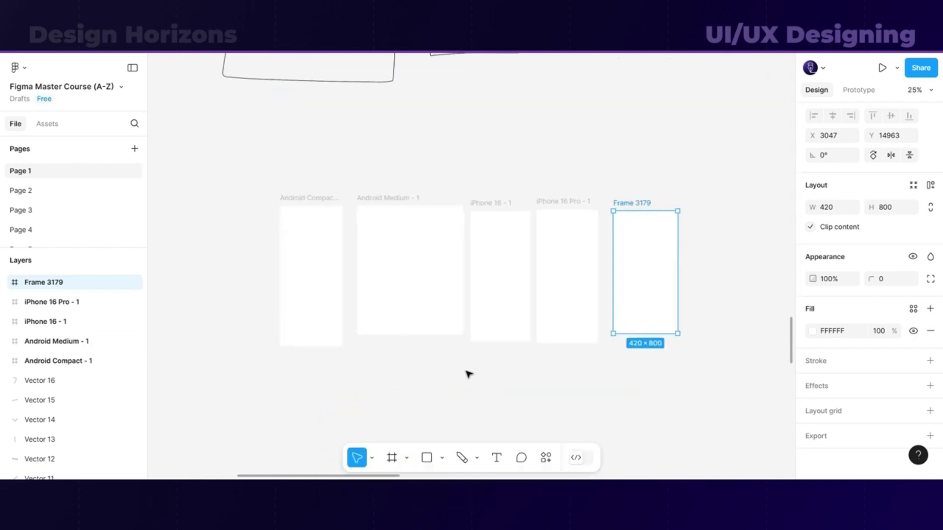
# Step: Check the Frame, Section and Slice tool options and select all five frames on the canvas
pyautogui.click(406, 457)
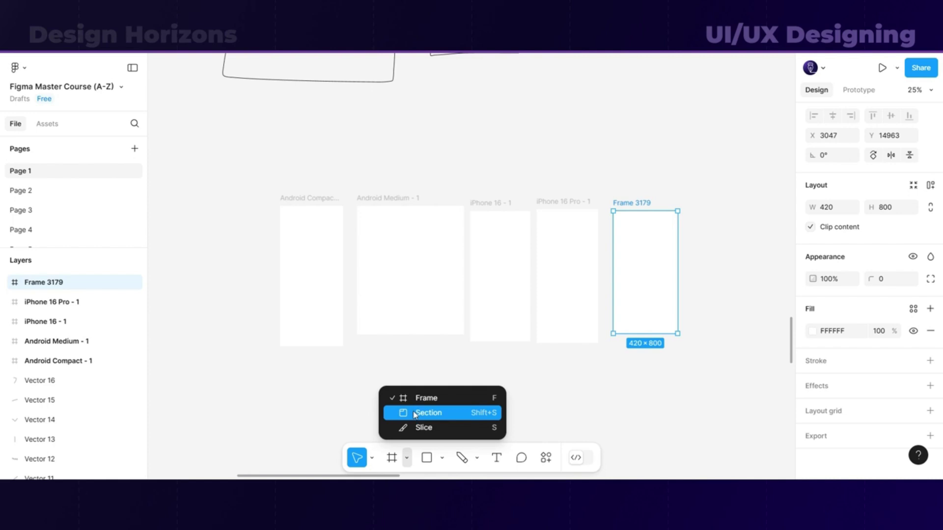
pyautogui.click(620, 436)
pyautogui.moveTo(211, 193); pyautogui.dragTo(704, 408)
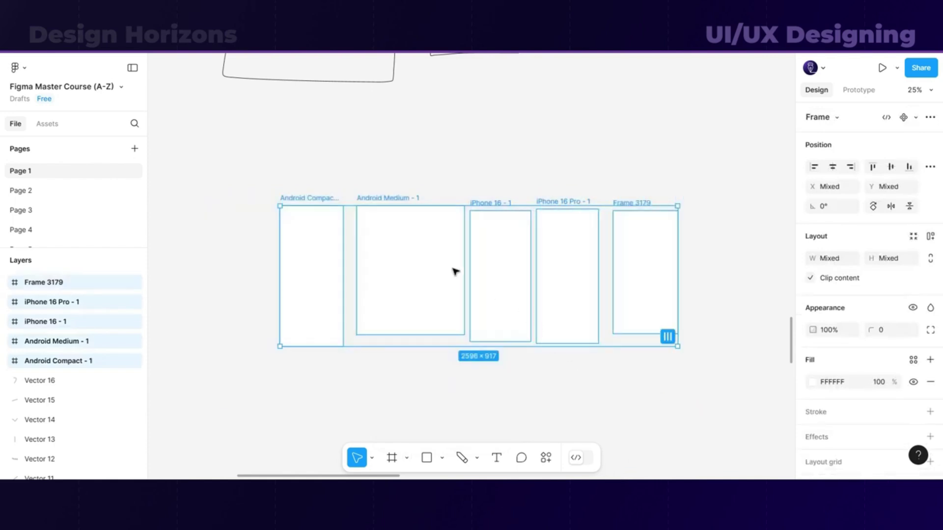
pyautogui.click(240, 160)
pyautogui.moveTo(238, 157); pyautogui.dragTo(711, 417)
pyautogui.click(427, 389)
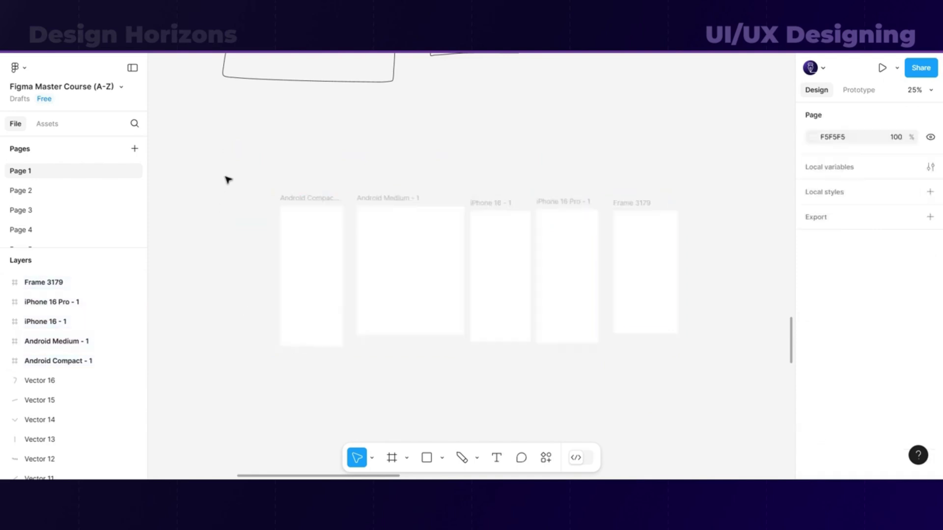
pyautogui.moveTo(228, 169); pyautogui.dragTo(285, 218)
pyautogui.moveTo(459, 336); pyautogui.dragTo(705, 388)
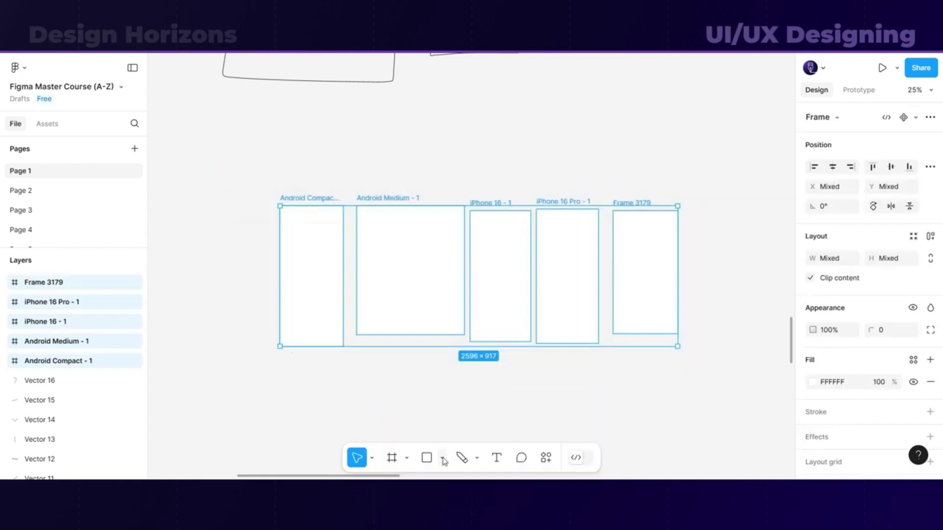
# Step: Draw a parent frame of about 2978 × 1515 around the five frames and fill it with gray 7A7A7A
pyautogui.click(392, 457)
pyautogui.moveTo(252, 173)
pyautogui.mouseDown()
pyautogui.moveTo(581, 374)
pyautogui.moveTo(730, 409)
pyautogui.mouseUp()
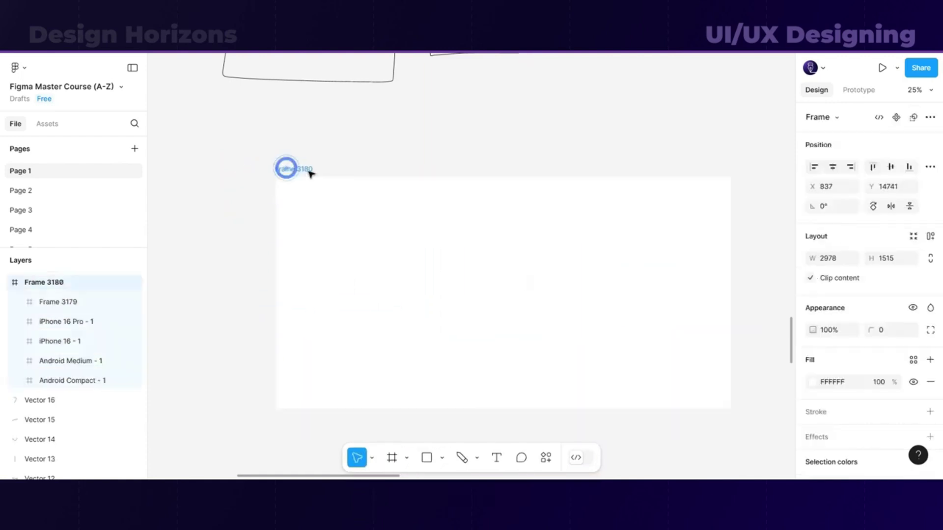
pyautogui.click(812, 381)
pyautogui.moveTo(685, 237); pyautogui.dragTo(648, 246)
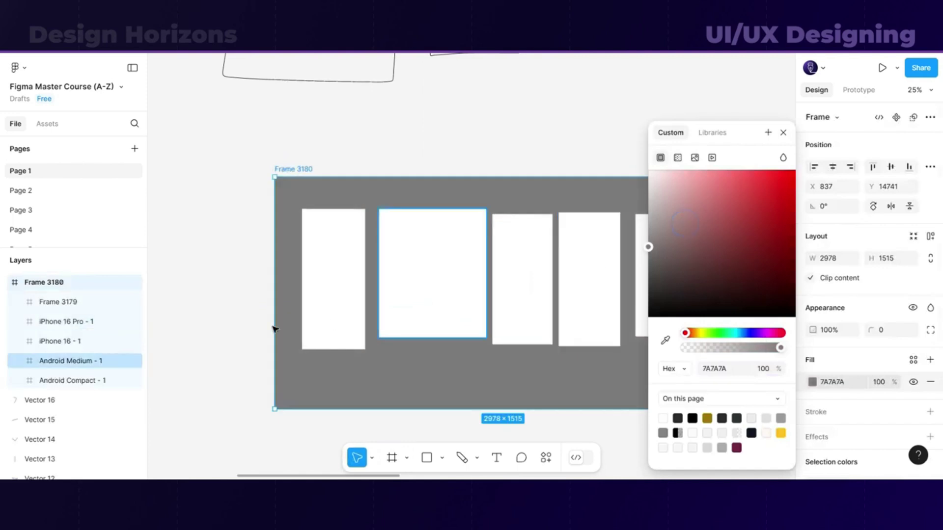
pyautogui.click(204, 342)
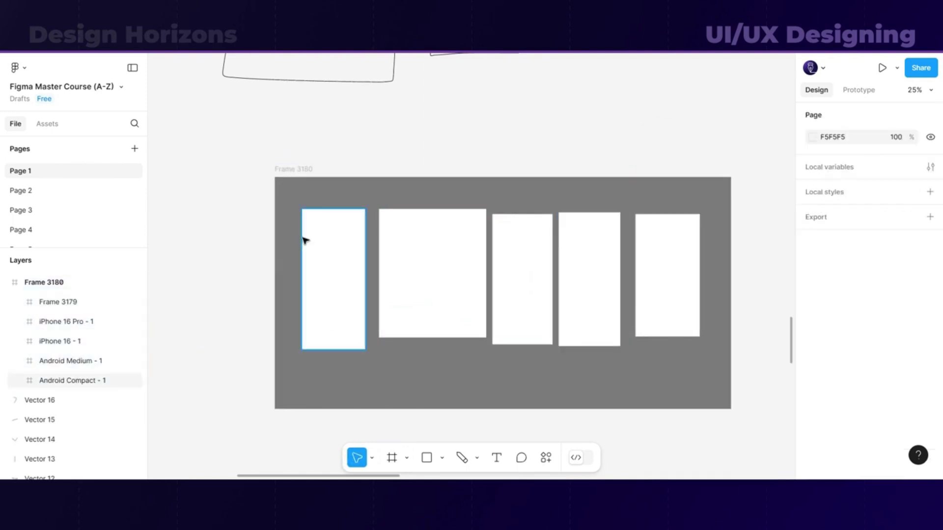
pyautogui.click(331, 281)
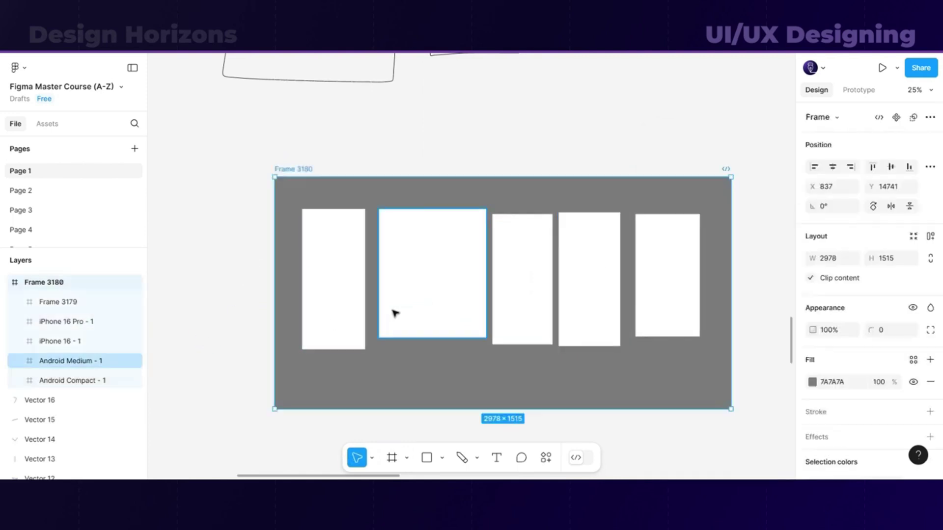
# Step: Undo the gray fill and the parent frame drawn around the five frames
pyautogui.hotkey('ctrl', 'z')
pyautogui.hotkey('ctrl', 'z')
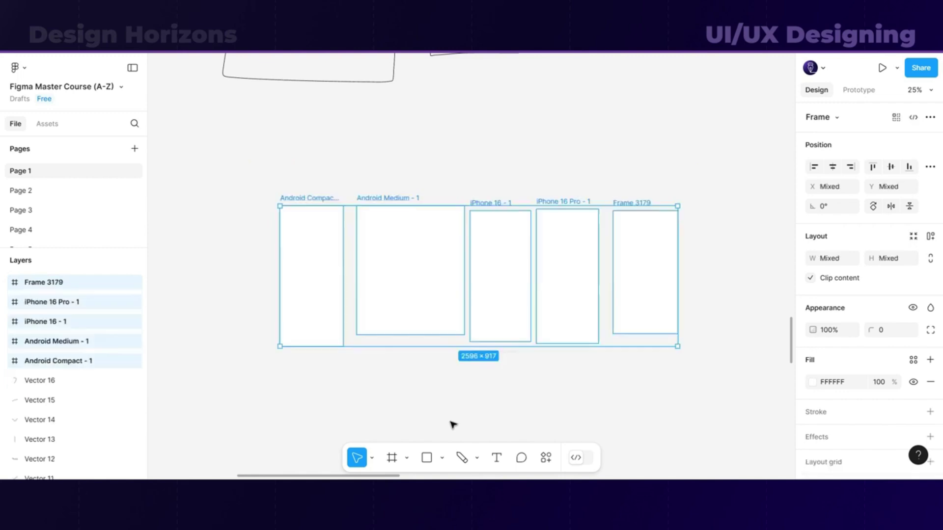
pyautogui.hotkey('ctrl', 'z')
# Step: Draw a section of about 2994 × 1455 enclosing all five frames with the Section tool
pyautogui.moveTo(266, 183); pyautogui.dragTo(726, 382)
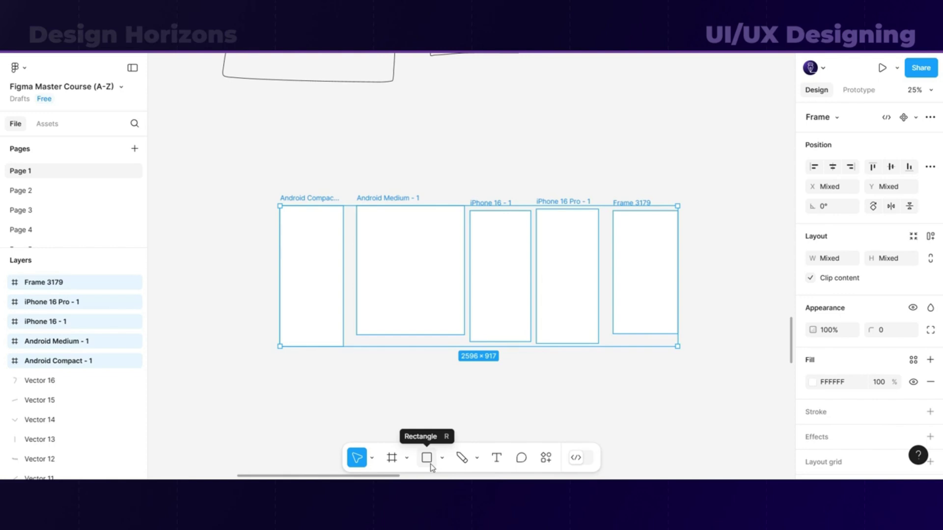
pyautogui.click(407, 458)
pyautogui.click(411, 416)
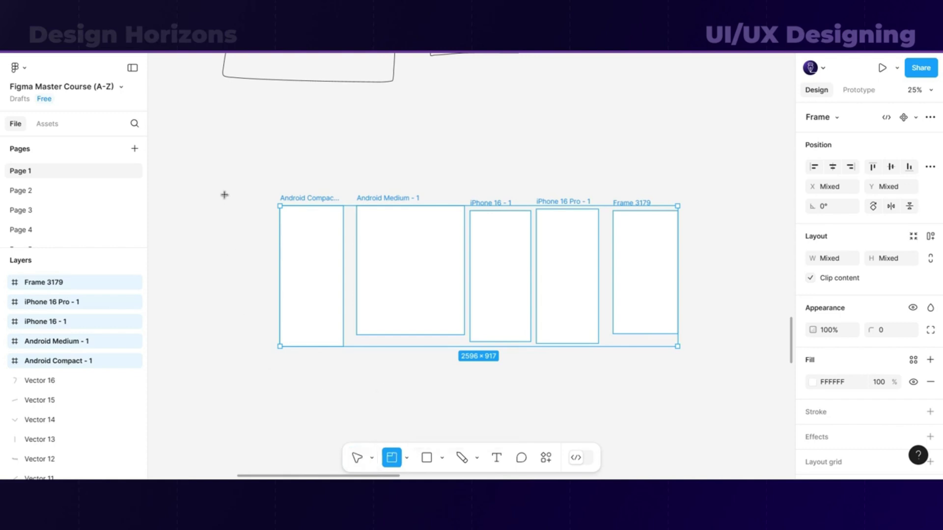
pyautogui.moveTo(254, 178)
pyautogui.mouseDown()
pyautogui.moveTo(440, 328)
pyautogui.moveTo(599, 385)
pyautogui.moveTo(711, 400)
pyautogui.mouseUp()
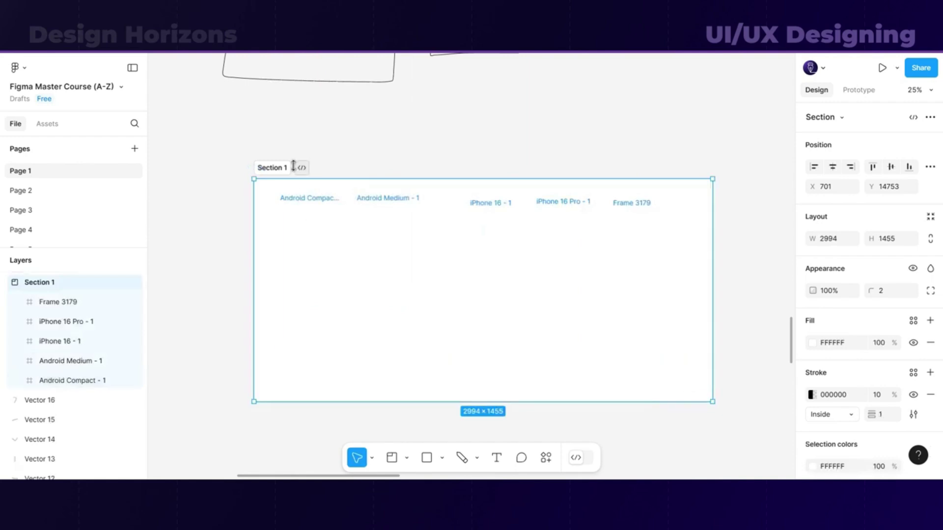
# Step: Set the section's fill to gray A2A2A2 after trying a few other shades
pyautogui.click(811, 343)
pyautogui.moveTo(694, 233); pyautogui.dragTo(618, 205)
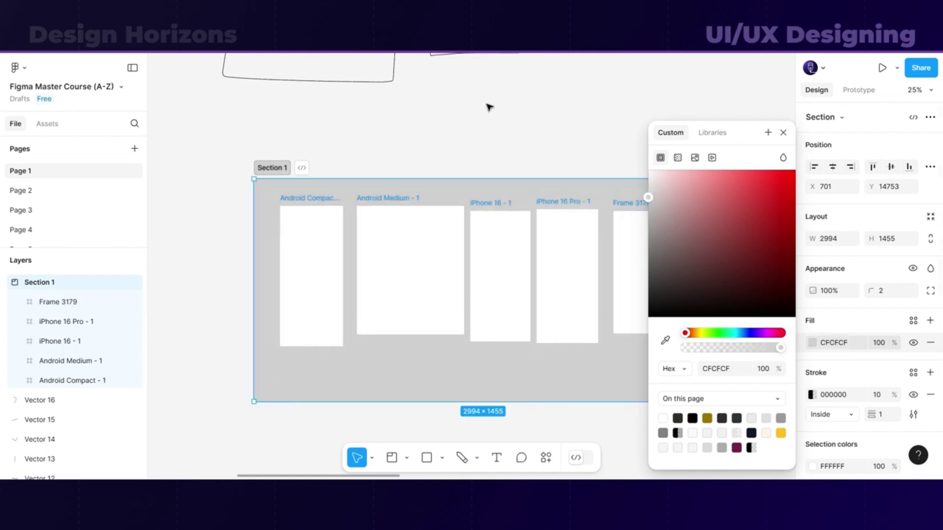
pyautogui.moveTo(650, 201); pyautogui.dragTo(673, 184)
pyautogui.moveTo(691, 336)
pyautogui.mouseDown()
pyautogui.moveTo(776, 338)
pyautogui.moveTo(684, 349)
pyautogui.mouseUp()
pyautogui.moveTo(669, 171); pyautogui.dragTo(623, 231)
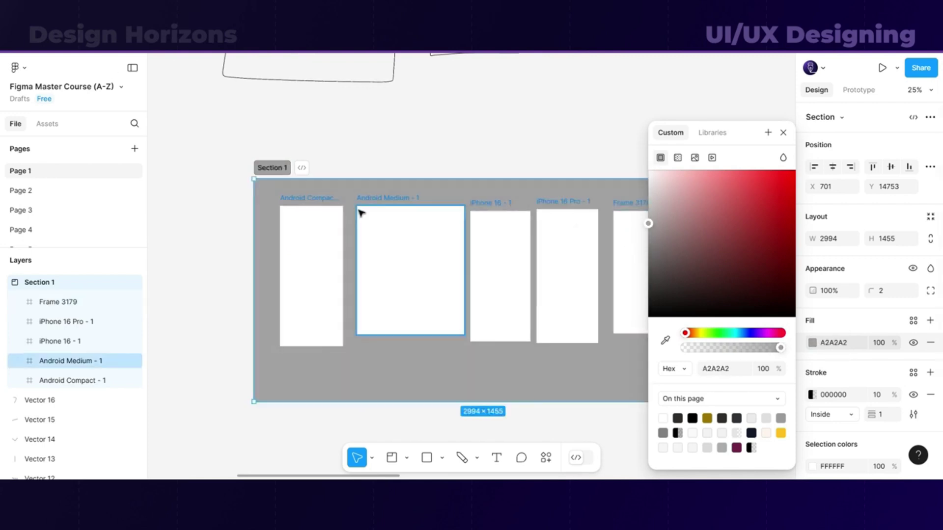
# Step: Shift the Android Compact, Android Medium and iPhone 16 frames left inside the section, aligning their tops with the iPhone 16 Pro frame
pyautogui.click(296, 199)
pyautogui.moveTo(303, 199); pyautogui.dragTo(296, 201)
pyautogui.moveTo(361, 194); pyautogui.dragTo(358, 201)
pyautogui.moveTo(490, 202); pyautogui.dragTo(481, 201)
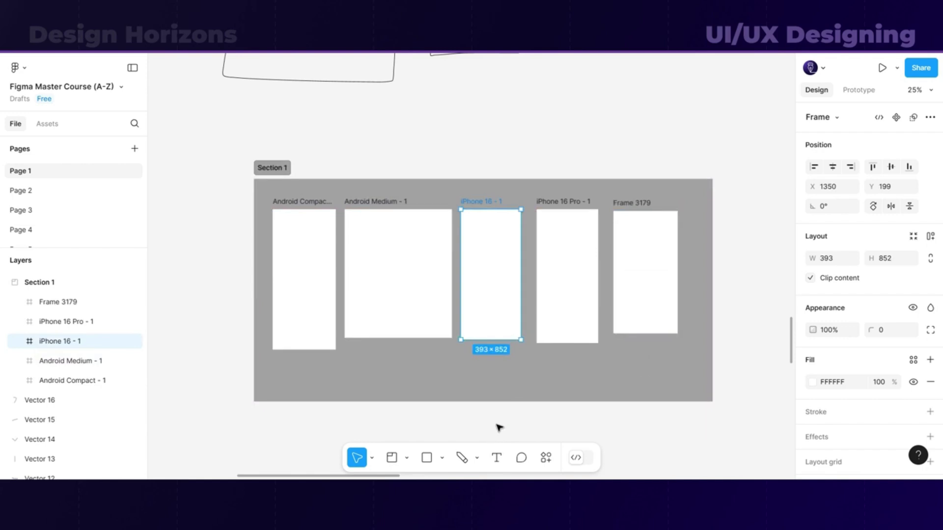
# Step: Draw a section of about 16529 × 1781 around the row of eight screenshots below the Thumbnail frame and nudge it up slightly
pyautogui.click(407, 457)
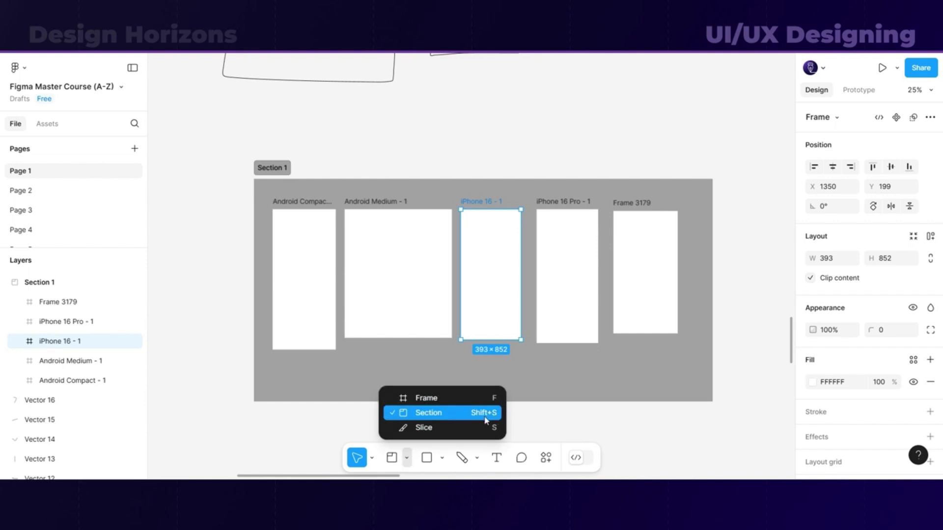
pyautogui.click(274, 185)
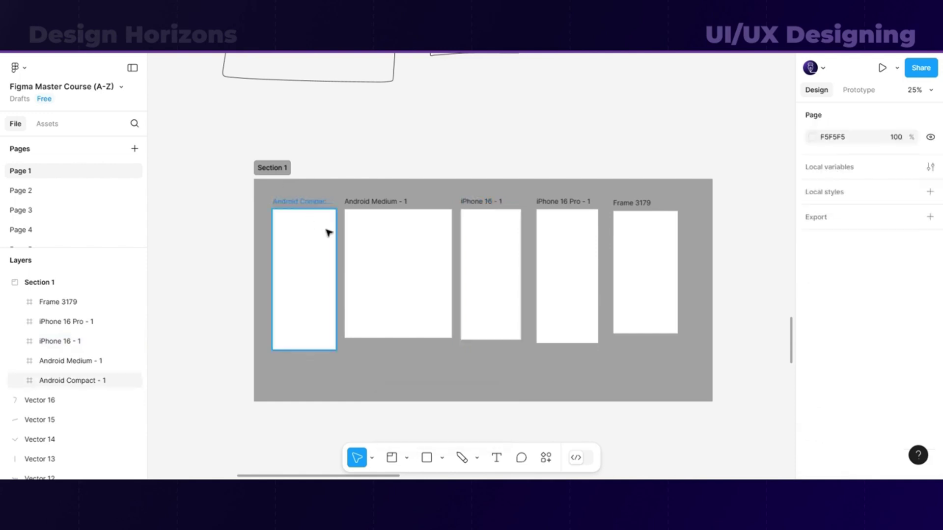
pyautogui.scroll(-3, 326, 231)
pyautogui.scroll(-3, 347, 332)
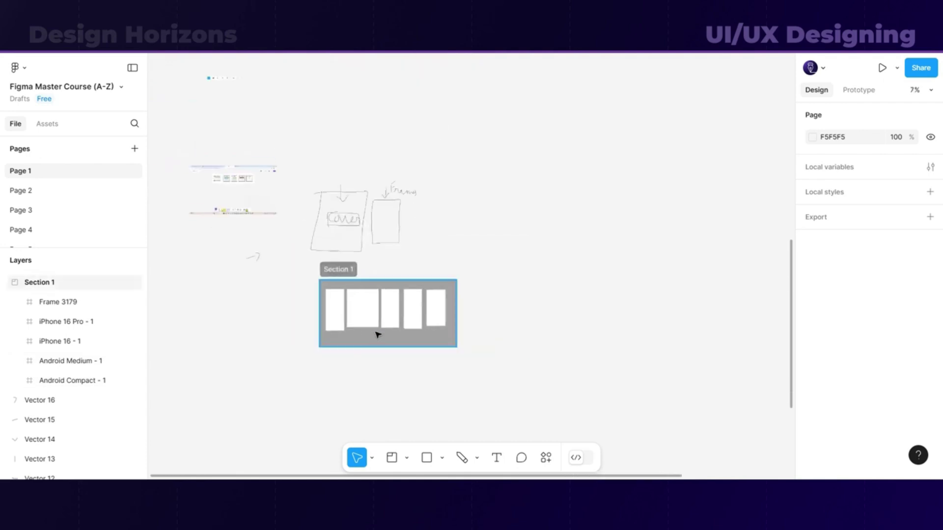
pyautogui.scroll(5, 482, 252)
pyautogui.scroll(-3, 399, 311)
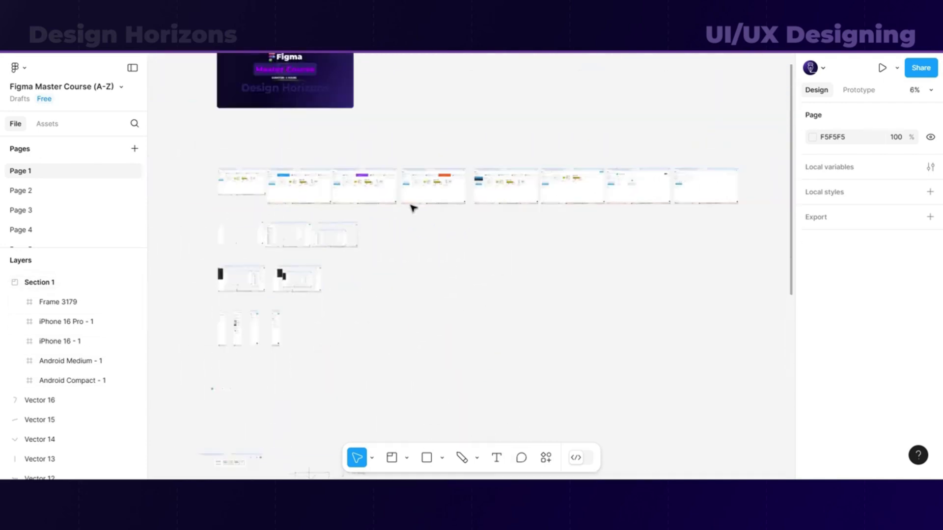
pyautogui.click(391, 457)
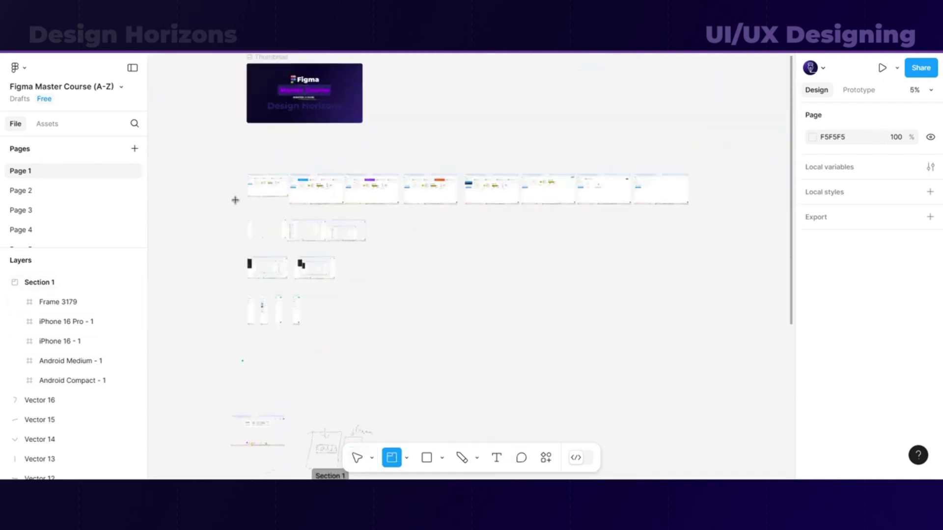
pyautogui.moveTo(233, 164); pyautogui.dragTo(697, 214)
pyautogui.moveTo(257, 155); pyautogui.dragTo(267, 148)
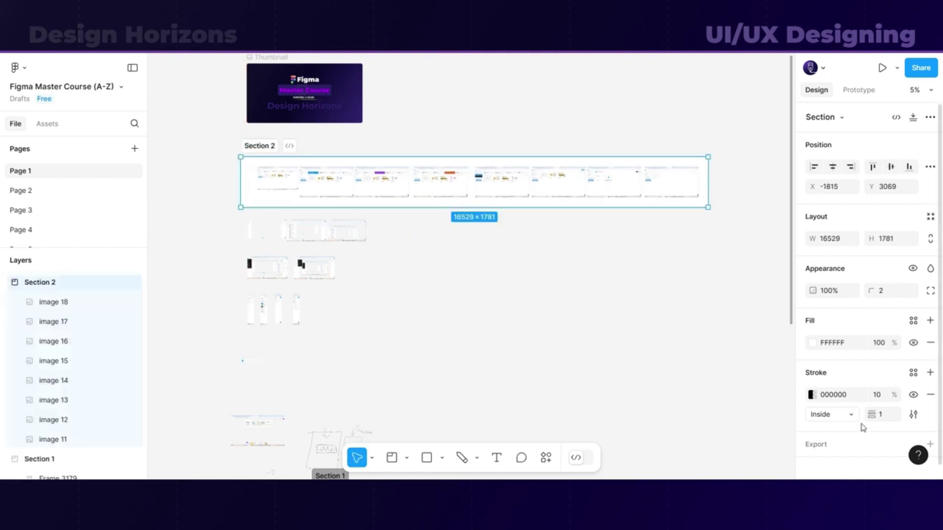
# Step: Set the fill of the section around the screenshot row to gray ABABAB
pyautogui.click(812, 343)
pyautogui.moveTo(650, 219); pyautogui.dragTo(627, 225)
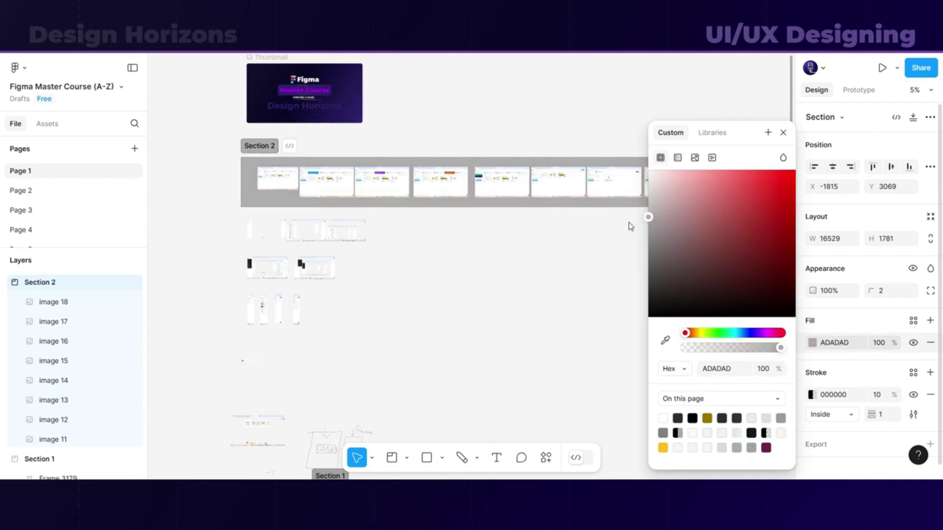
pyautogui.click(483, 266)
# Step: Rename the section around the screenshot row as Figma Screenshots
pyautogui.scroll(5, 233, 150)
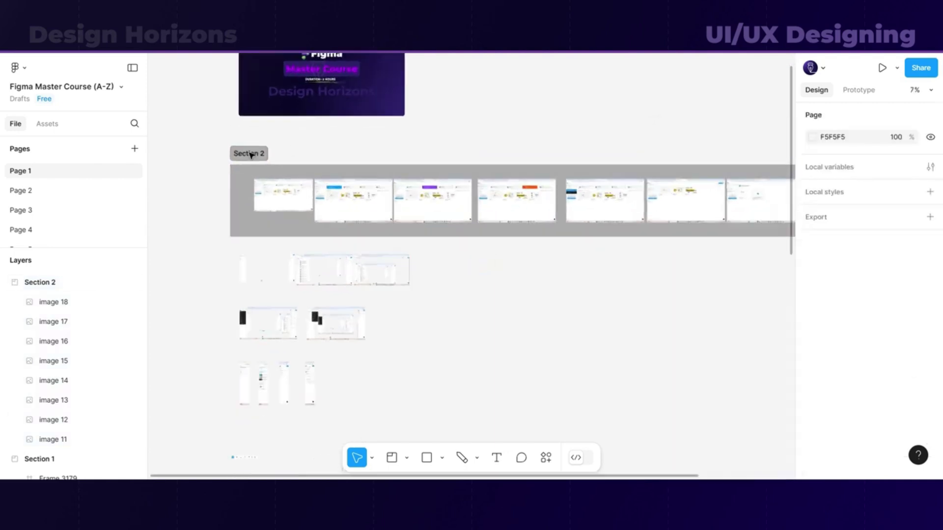
pyautogui.click(270, 181)
pyautogui.write('Screenshot')
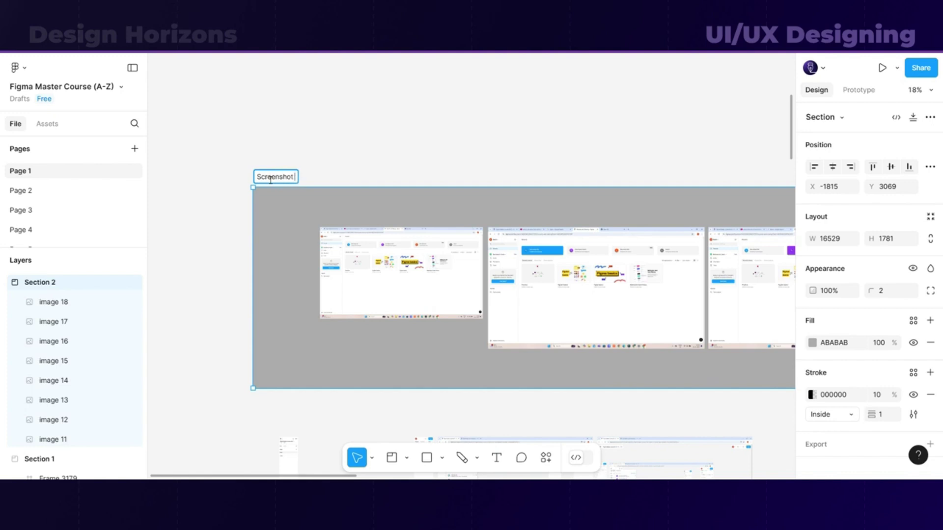
pyautogui.write('Figma s')
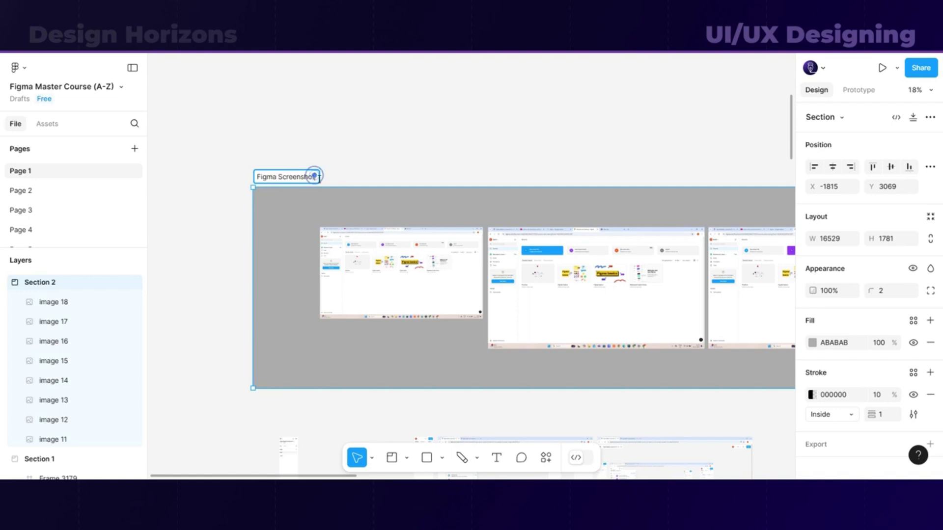
pyautogui.click(350, 166)
# Step: Move the Figma Screenshots section to the right of the Thumbnail frame and extend its lower edge to make room for more rows
pyautogui.scroll(-5, 369, 177)
pyautogui.scroll(-3, 240, 373)
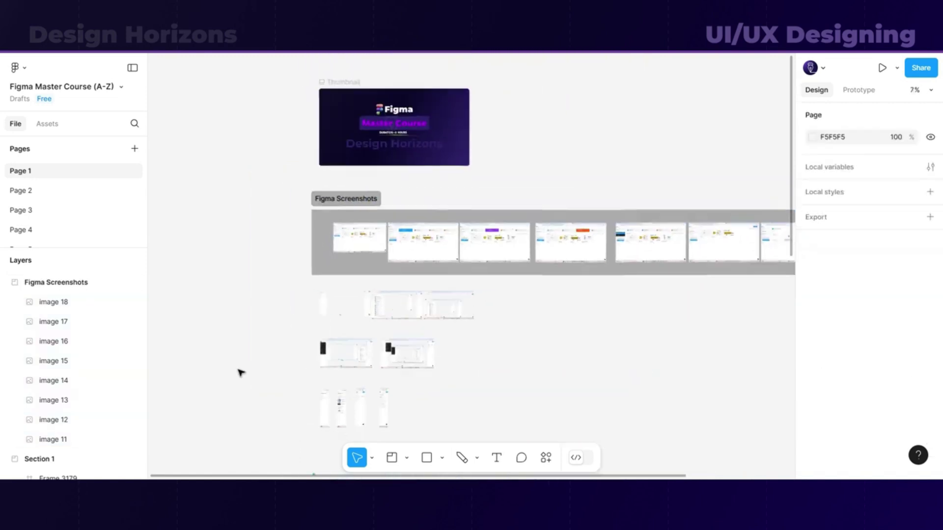
pyautogui.moveTo(324, 263); pyautogui.dragTo(467, 237)
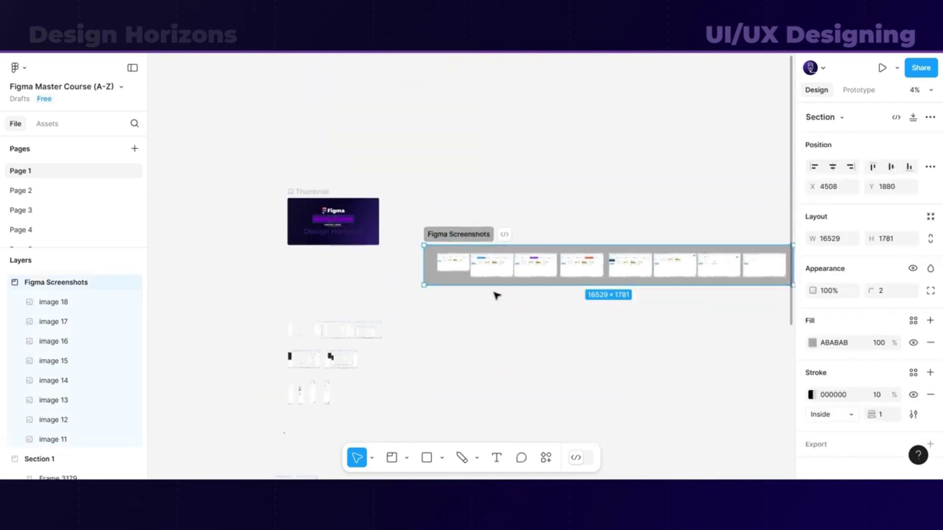
pyautogui.moveTo(494, 284); pyautogui.dragTo(493, 374)
# Step: Move the nine remaining screenshots below the Thumbnail frame into the Figma Screenshots section, aligned with the left end of its top row
pyautogui.hscroll(3, 489, 414)
pyautogui.moveTo(189, 283); pyautogui.dragTo(317, 396)
pyautogui.moveTo(260, 339); pyautogui.dragTo(406, 303)
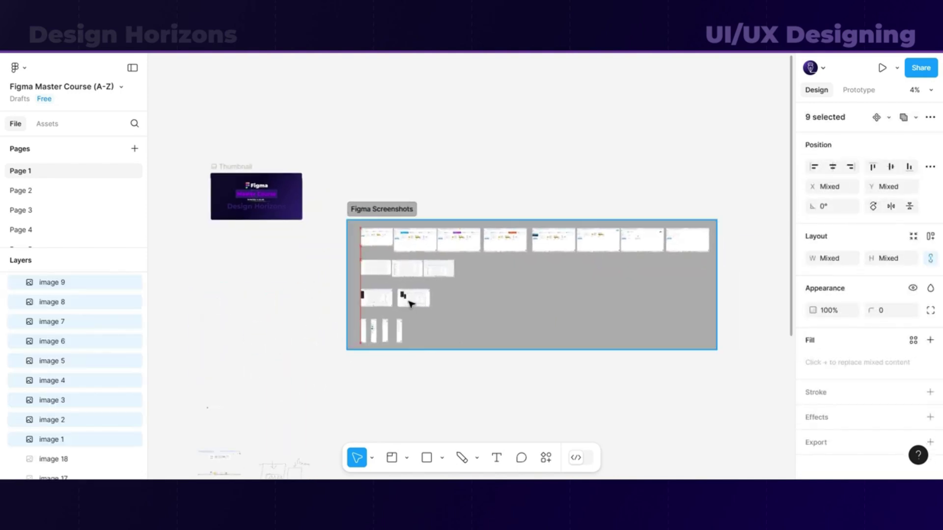
pyautogui.click(673, 293)
# Step: Move the section with the five device frames directly beneath the Figma Screenshots section, aligning their left edges
pyautogui.scroll(-3, 282, 368)
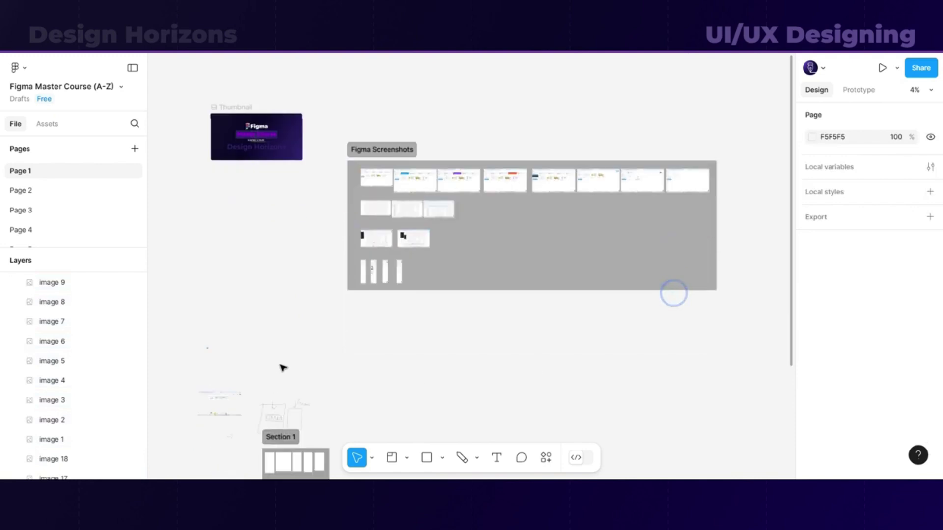
pyautogui.scroll(3, 282, 369)
pyautogui.click(250, 383)
pyautogui.moveTo(253, 380); pyautogui.dragTo(415, 112)
pyautogui.scroll(3, 456, 129)
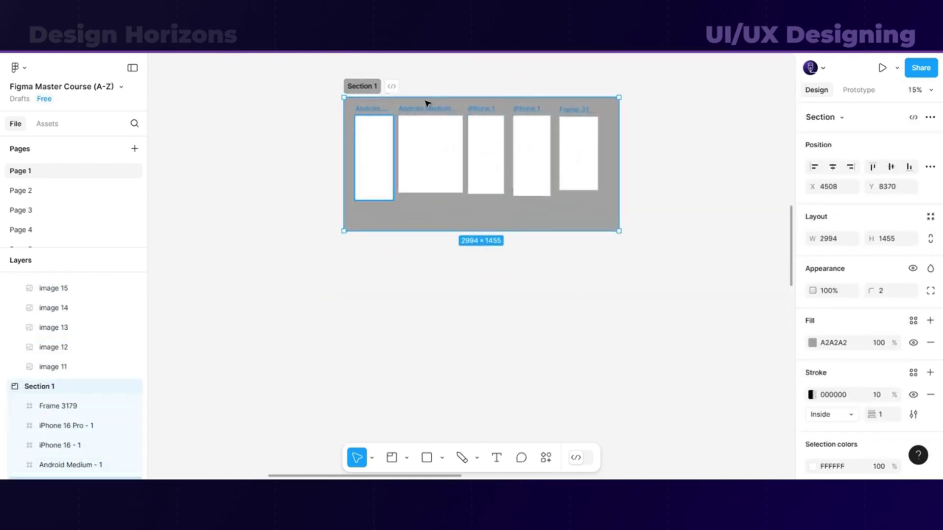
# Step: Rename the section holding the five device frames as Check out process screen
pyautogui.scroll(1, 477, 147)
pyautogui.scroll(2, 439, 103)
pyautogui.doubleClick(345, 119)
pyautogui.write('Chd')
pyautogui.press('BackSpace')
pyautogui.write('eck out pro')
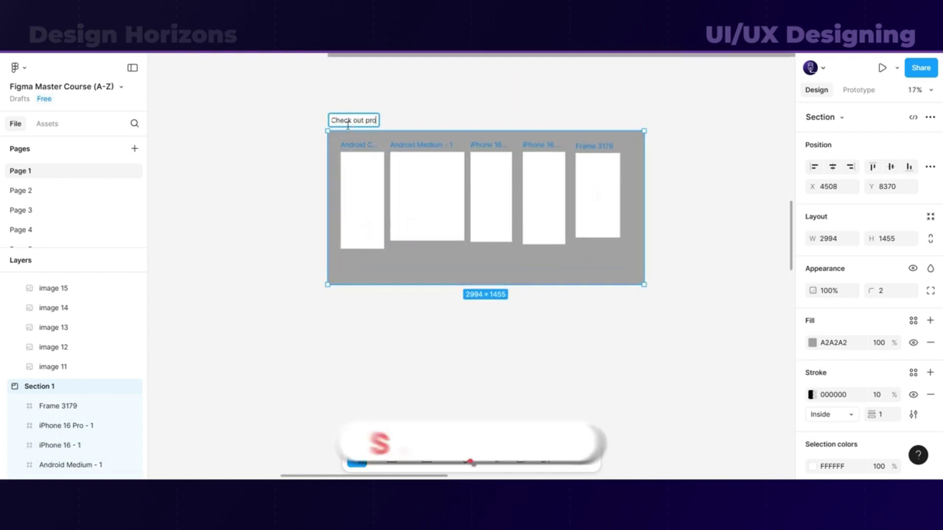
pyautogui.write('cess screen')
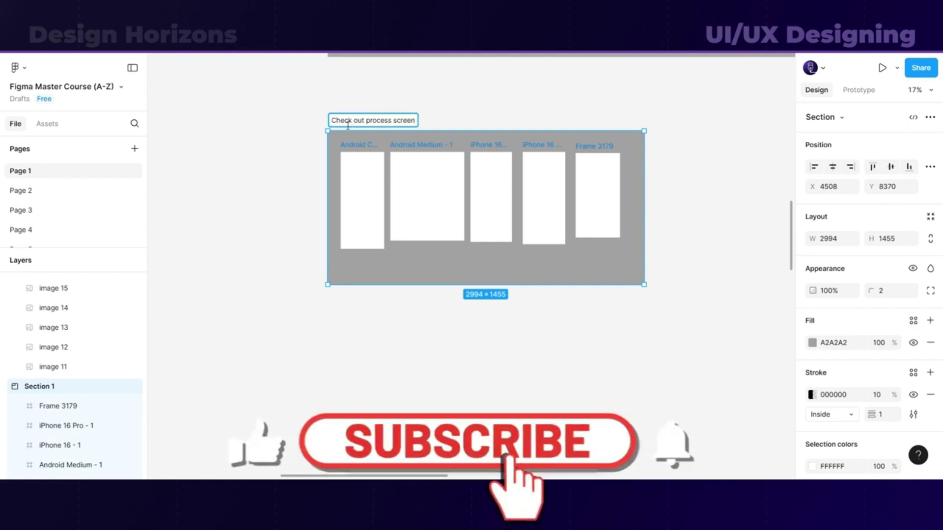
pyautogui.click(299, 137)
pyautogui.scroll(-5, 560, 192)
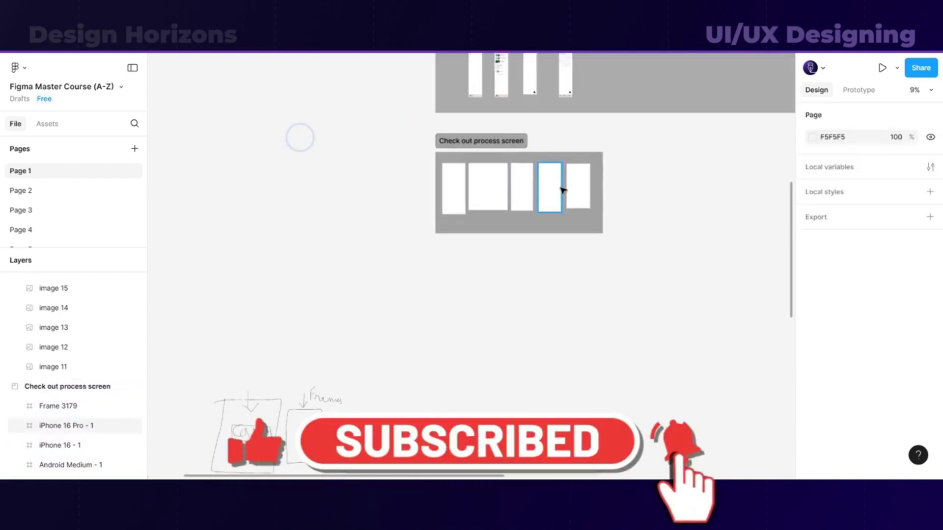
pyautogui.scroll(-1, 549, 263)
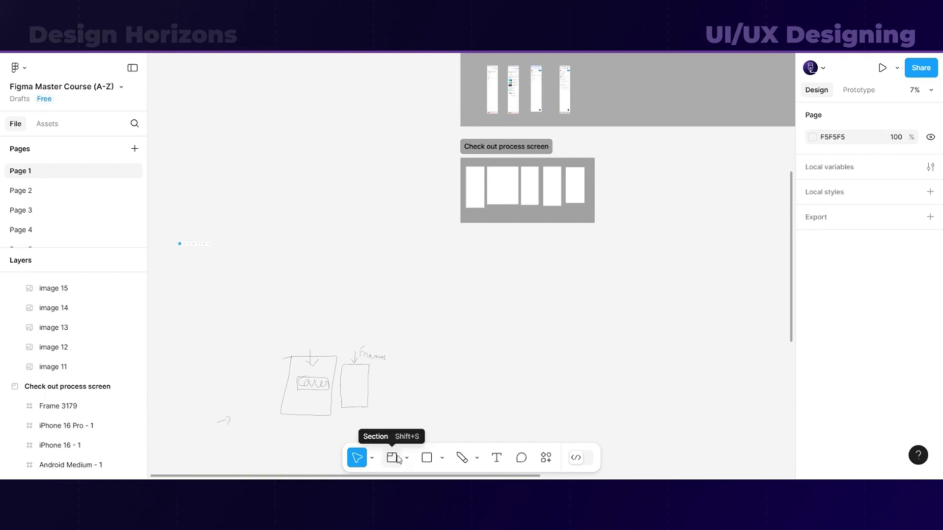
pyautogui.scroll(-2, 513, 322)
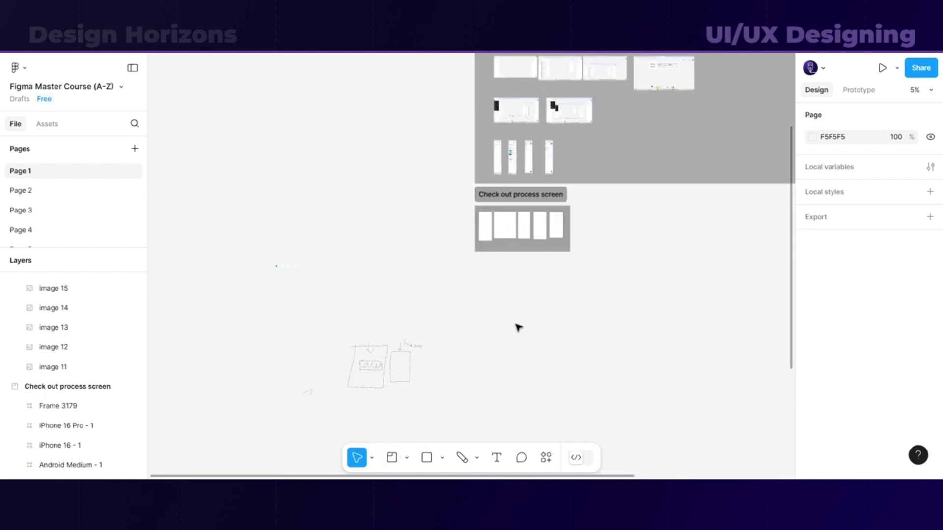
pyautogui.moveTo(480, 402); pyautogui.dragTo(349, 335)
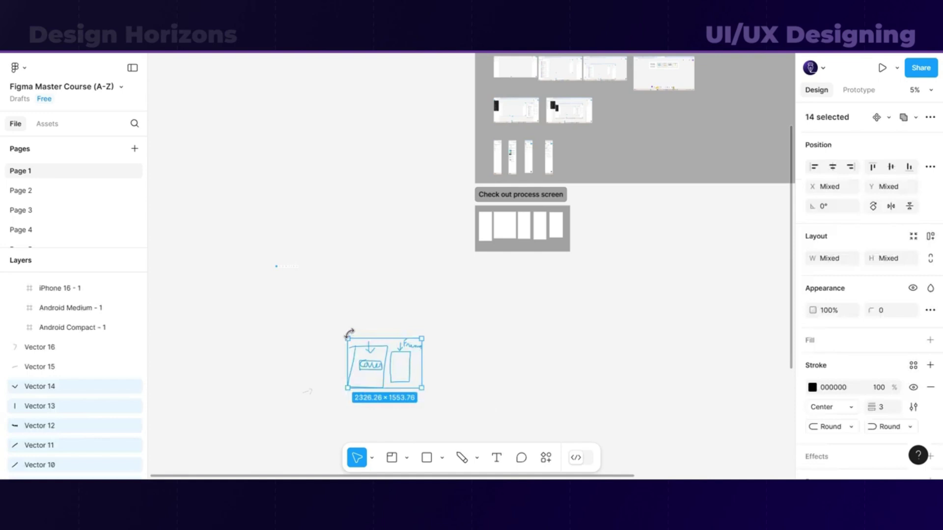
pyautogui.scroll(3, 603, 212)
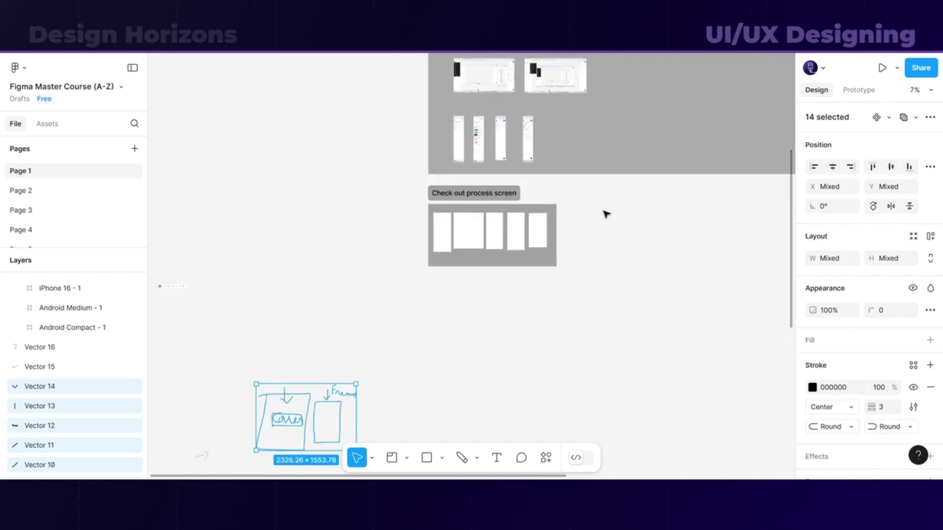
pyautogui.click(486, 350)
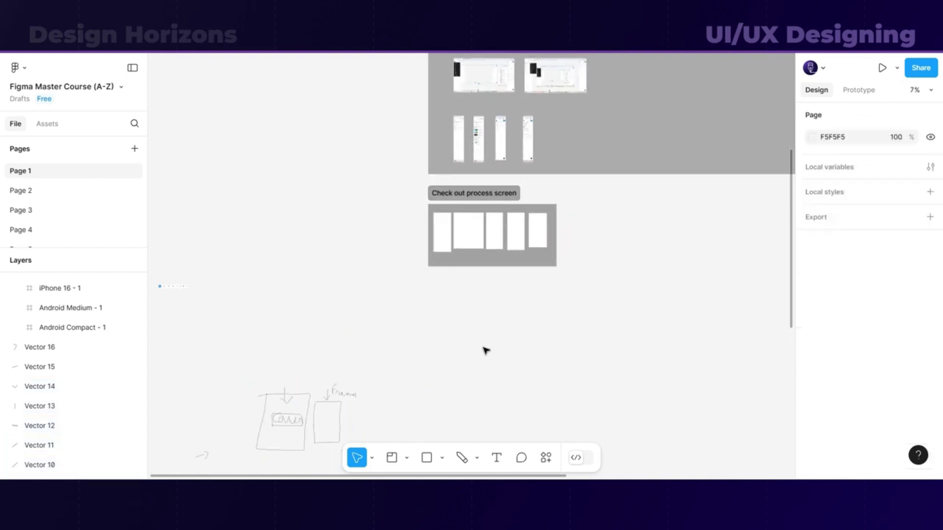
# Step: Draw a frame of about 5415 × 2192 on the empty canvas below the Check out process screen section
pyautogui.click(407, 457)
pyautogui.click(411, 395)
pyautogui.moveTo(412, 344); pyautogui.dragTo(643, 436)
# Step: Choose the Slice tool and examine the coffee app's Detail Item and Order screens up close
pyautogui.click(406, 458)
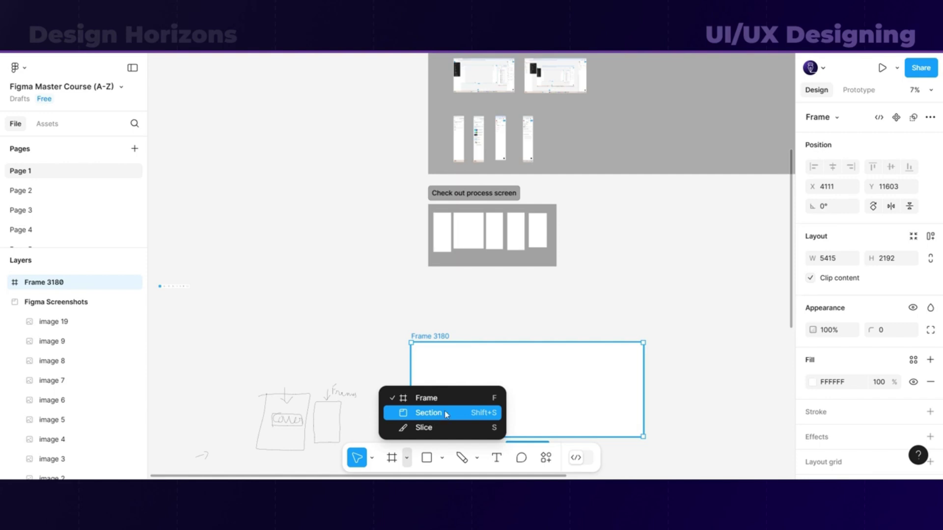
pyautogui.click(425, 427)
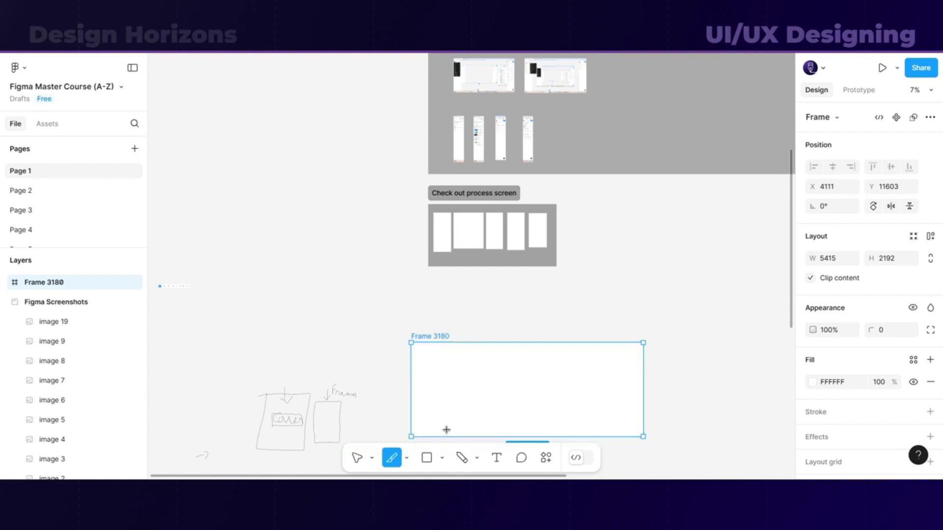
pyautogui.scroll(-10, 425, 360)
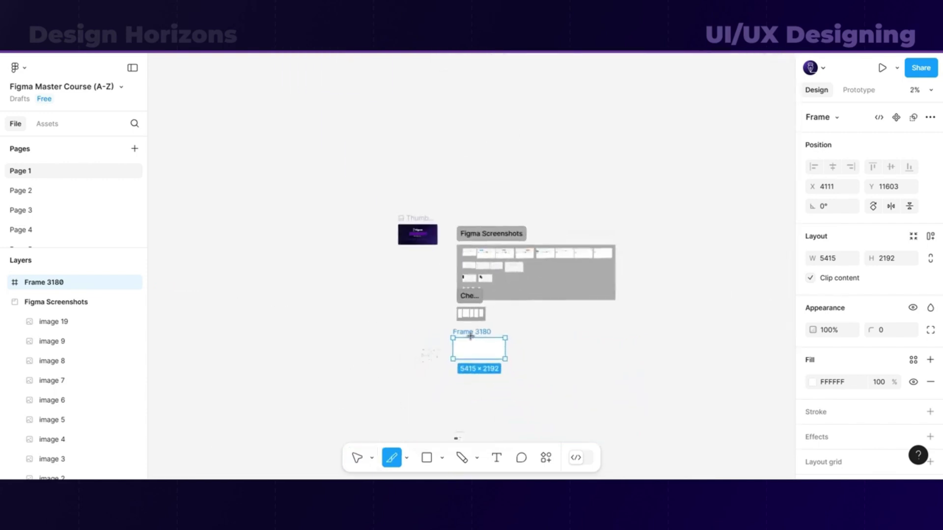
pyautogui.scroll(-3, 476, 339)
pyautogui.scroll(10, 454, 246)
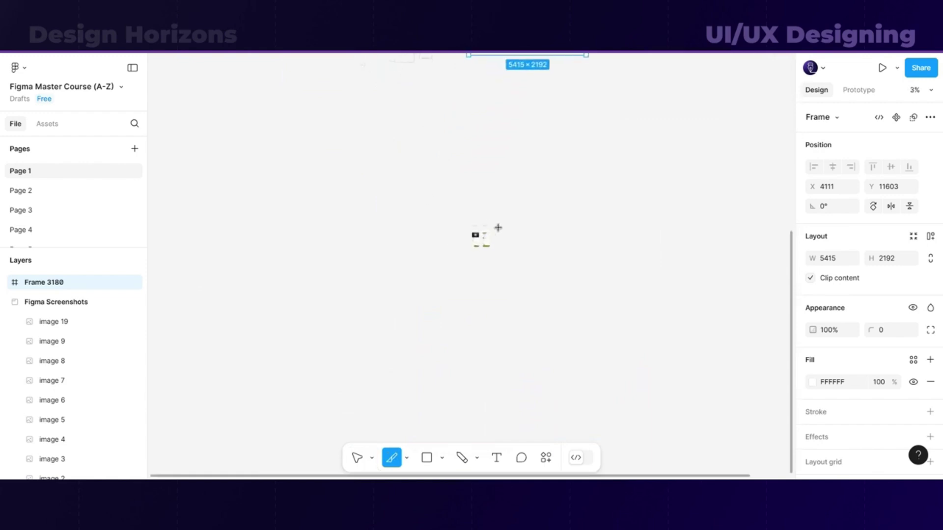
pyautogui.scroll(8, 454, 246)
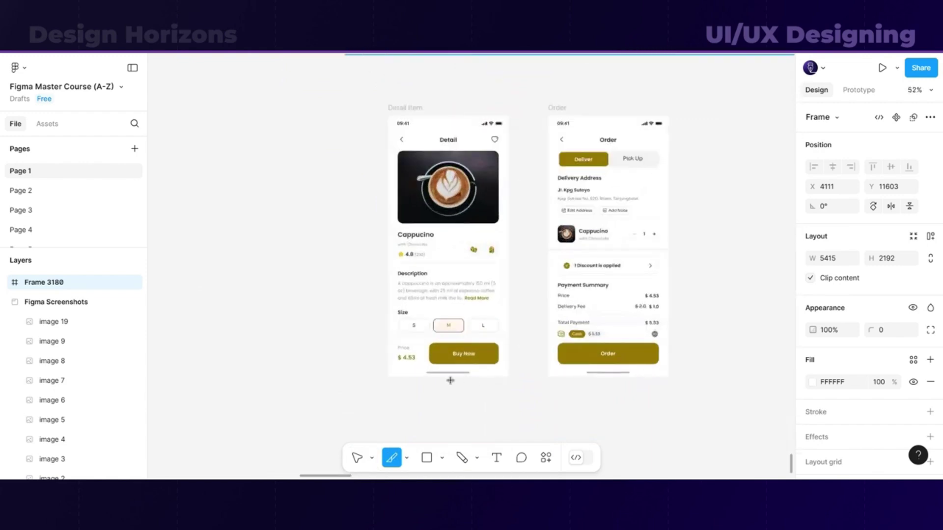
pyautogui.scroll(5, 469, 362)
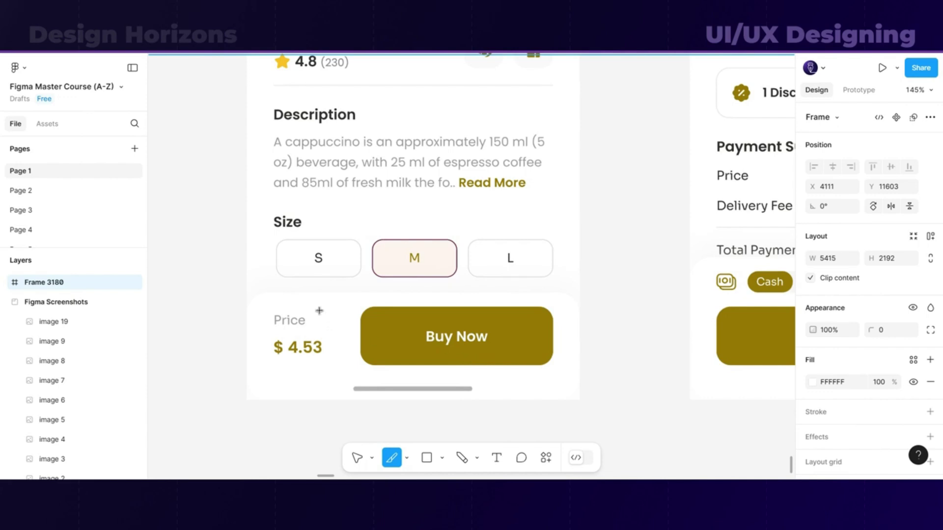
pyautogui.scroll(-4, 320, 311)
pyautogui.scroll(3, 353, 90)
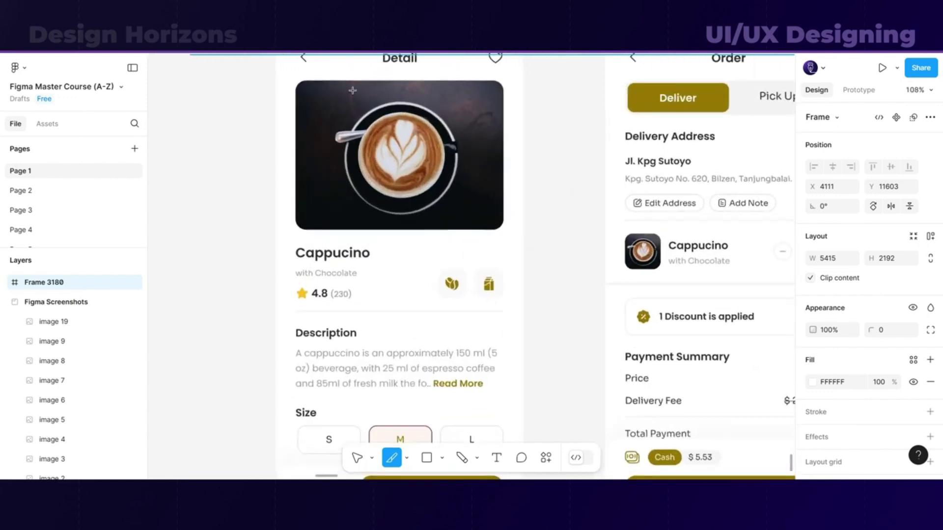
pyautogui.scroll(2, 352, 90)
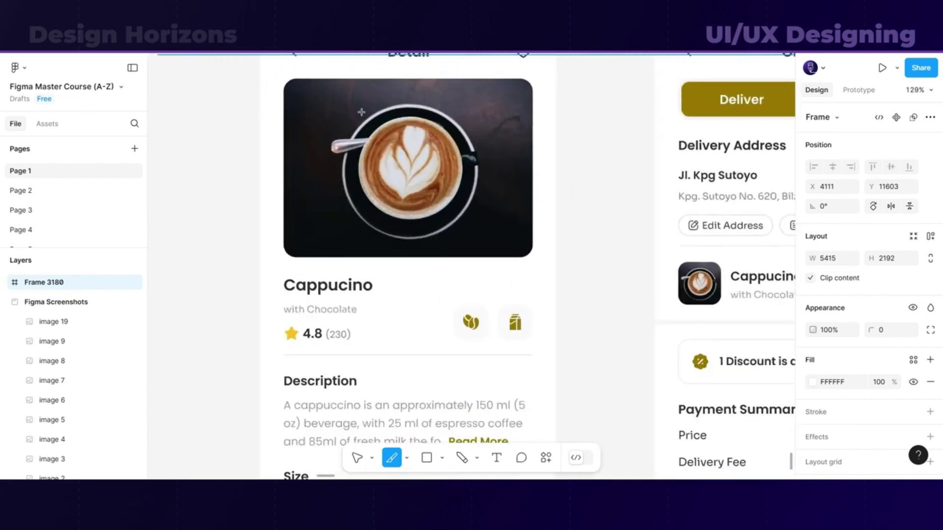
# Step: Add a 1x PNG export setting to the coffee photo on the Detail Item screen
pyautogui.press('v')
pyautogui.click(361, 112)
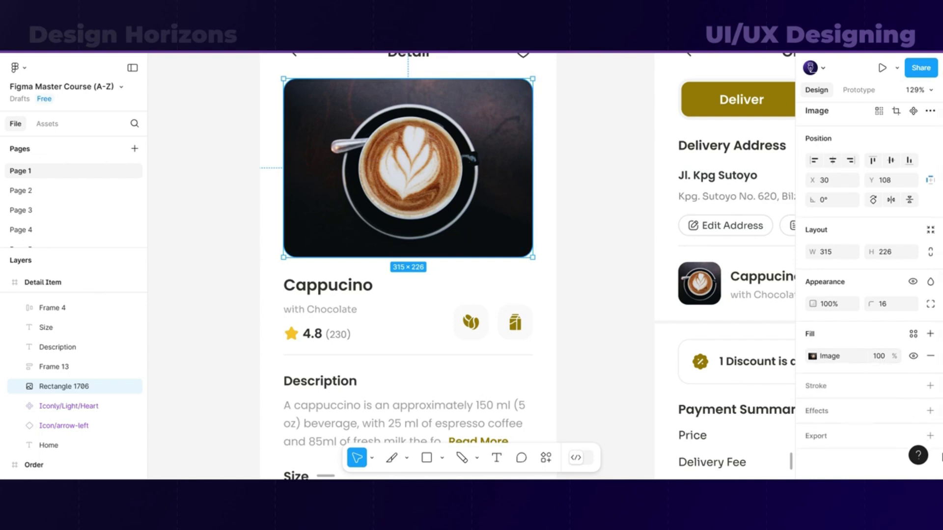
pyautogui.click(929, 436)
pyautogui.scroll(-2, 864, 427)
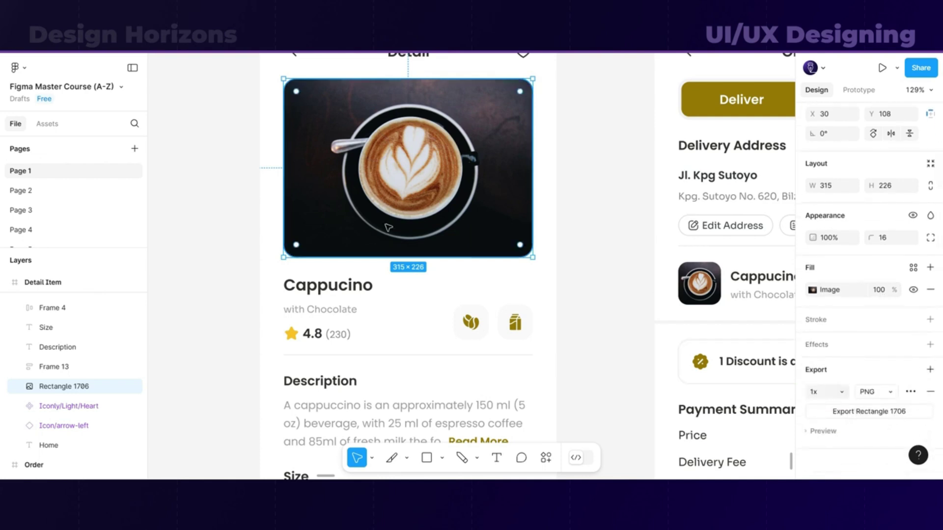
# Step: Draw a slice of about 338 × 128 around the Description heading and text on the Detail Item screen
pyautogui.hotkey('shift', 'p')
pyautogui.scroll(-3, 406, 319)
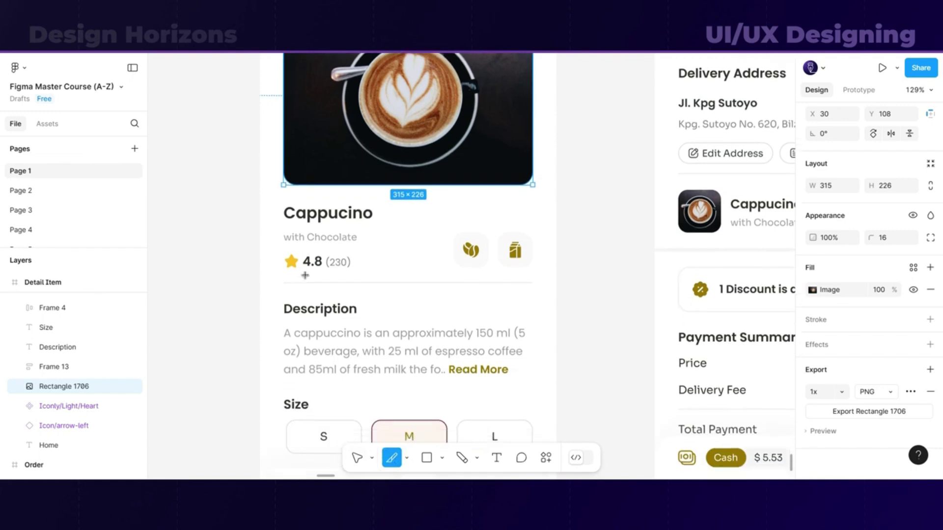
pyautogui.moveTo(274, 294); pyautogui.dragTo(541, 394)
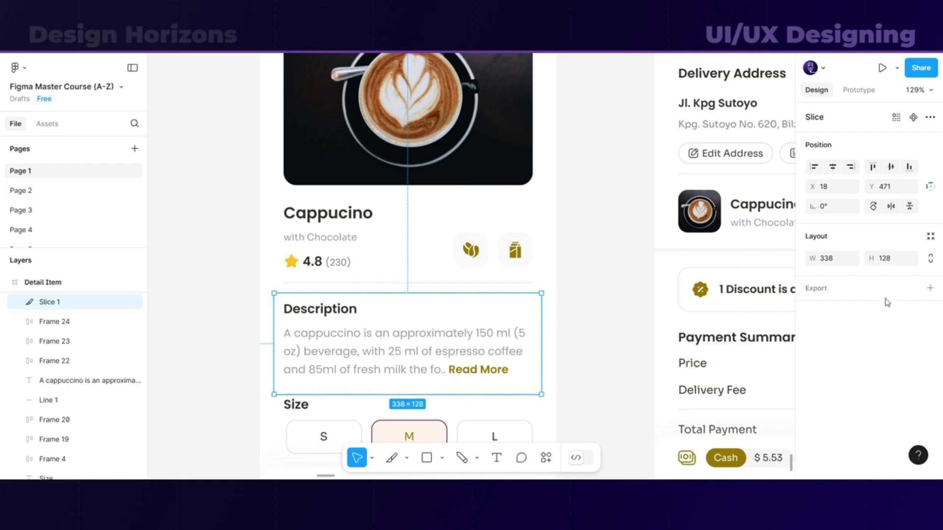
# Step: Add a 1x PNG export setting to the Description slice and compare it with the coffee photo's export settings
pyautogui.click(929, 288)
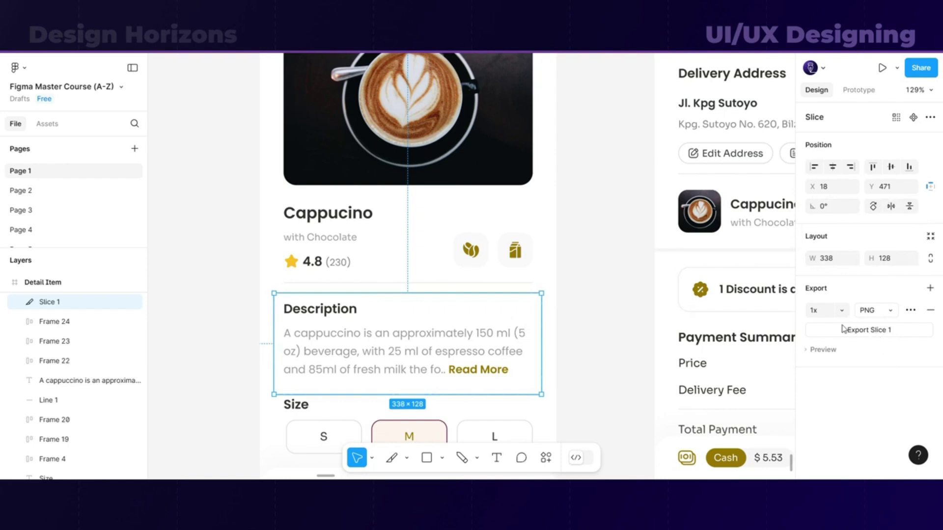
pyautogui.click(436, 174)
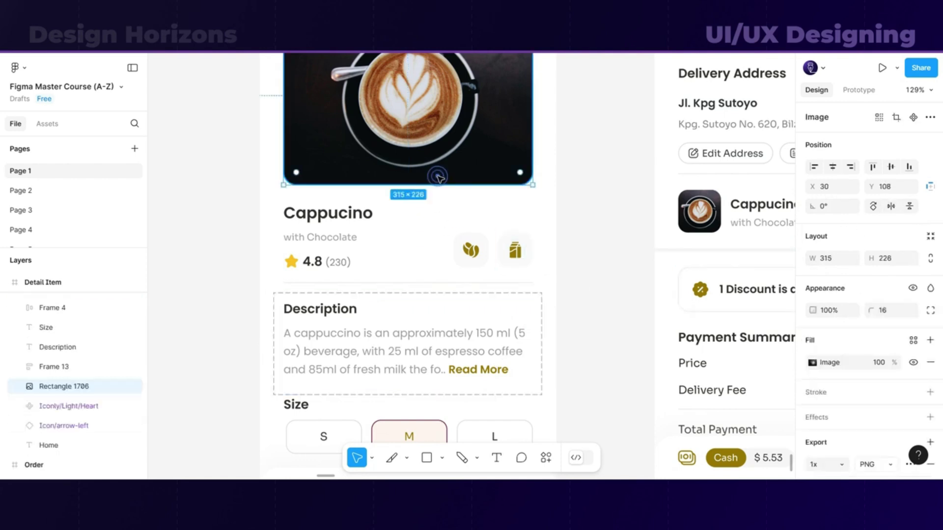
pyautogui.scroll(-2, 839, 449)
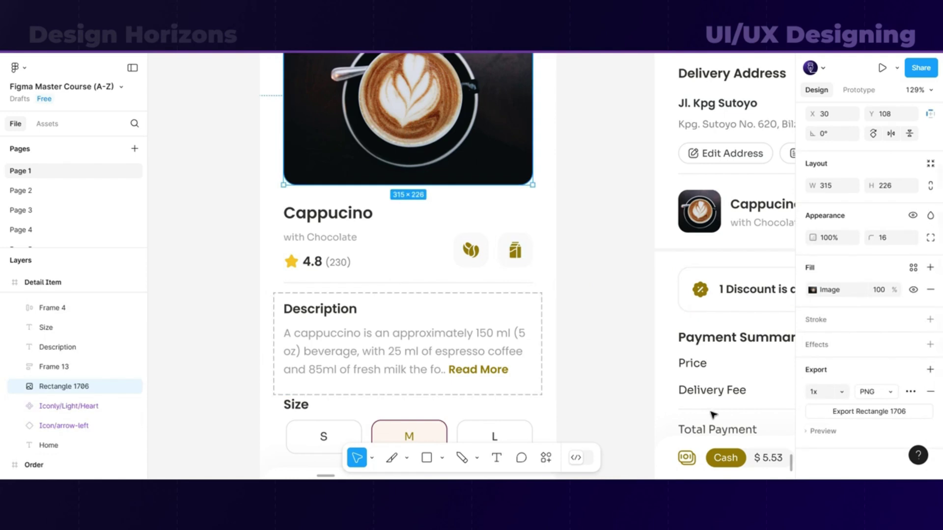
pyautogui.press('Escape')
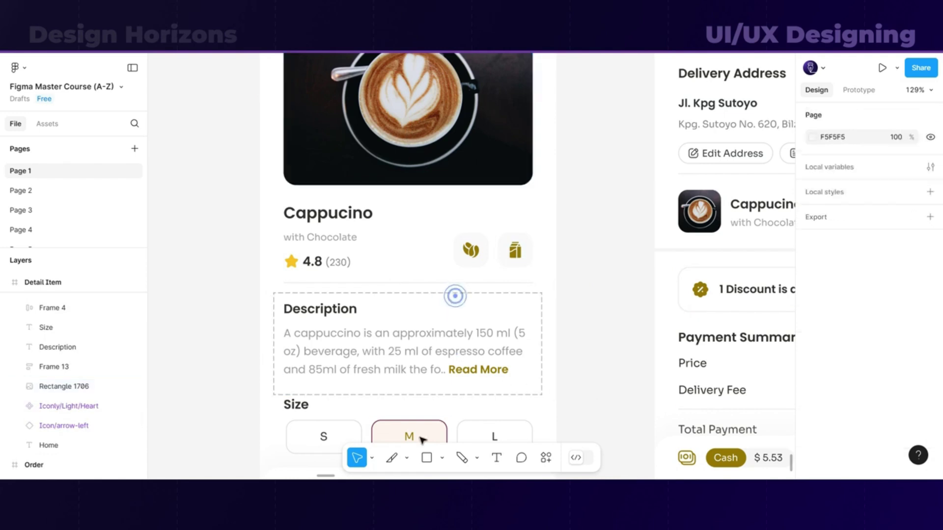
pyautogui.click(392, 457)
pyautogui.click(487, 396)
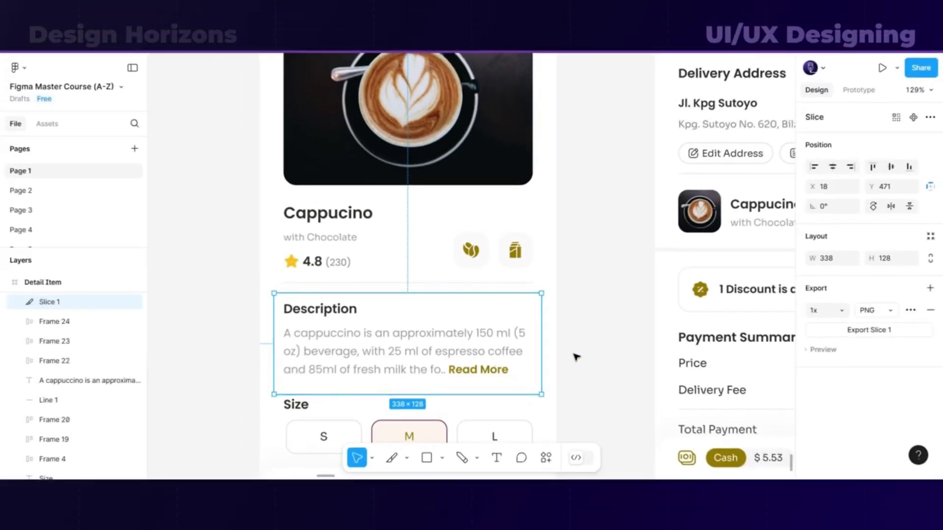
pyautogui.click(575, 354)
# Step: Undo the export setting and the slice around the Description block
pyautogui.hotkey('ctrl', 'z')
pyautogui.click(307, 331)
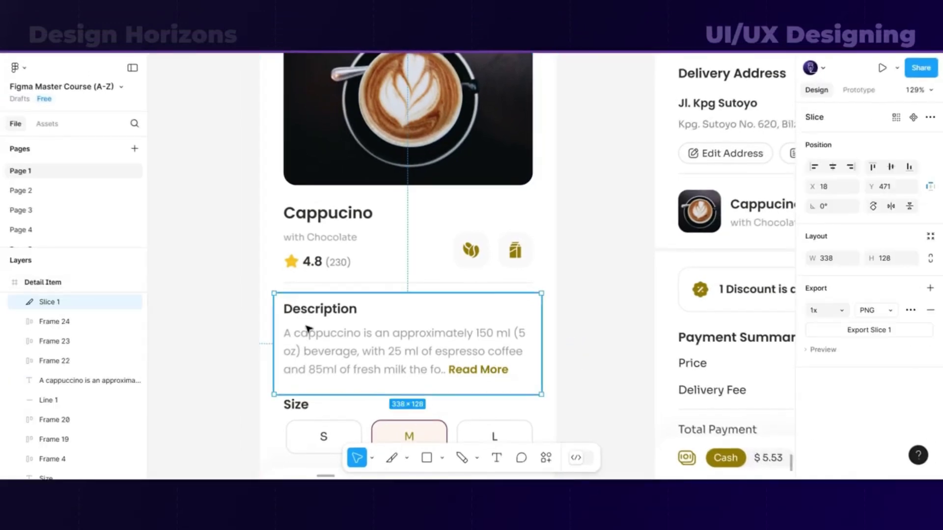
pyautogui.hotkey('ctrl', 'z')
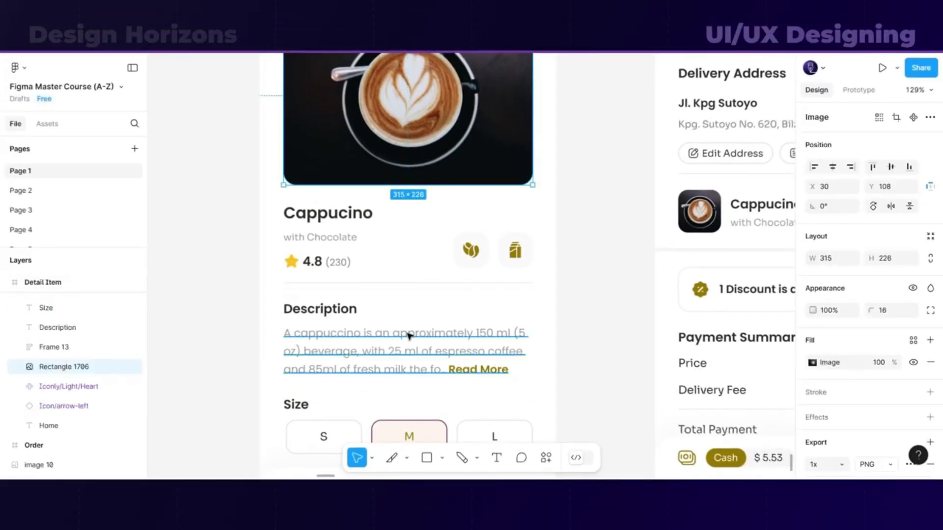
# Step: Wrap the Description heading and text in an auto layout frame and add a 1x PNG export setting to it
pyautogui.click(559, 385)
pyautogui.moveTo(589, 395); pyautogui.dragTo(299, 314)
pyautogui.hotkey('shift', 'a')
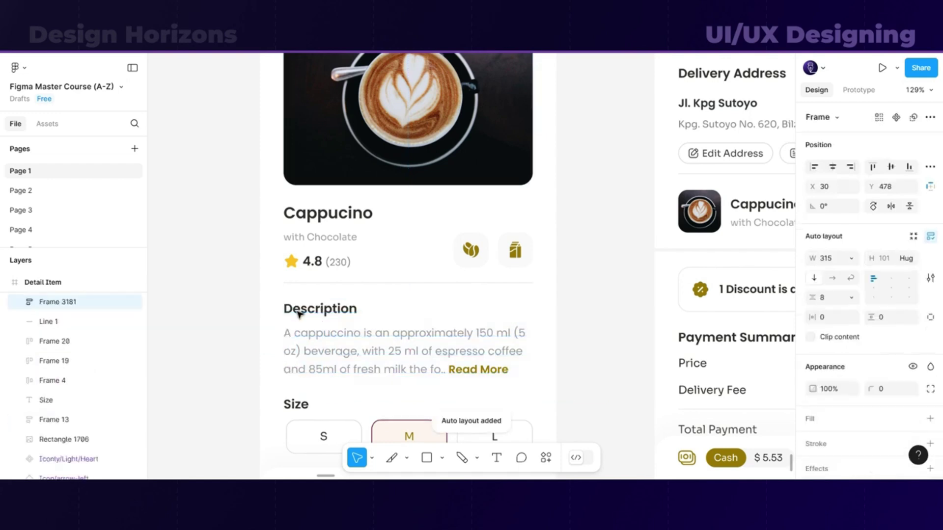
pyautogui.scroll(-3, 894, 352)
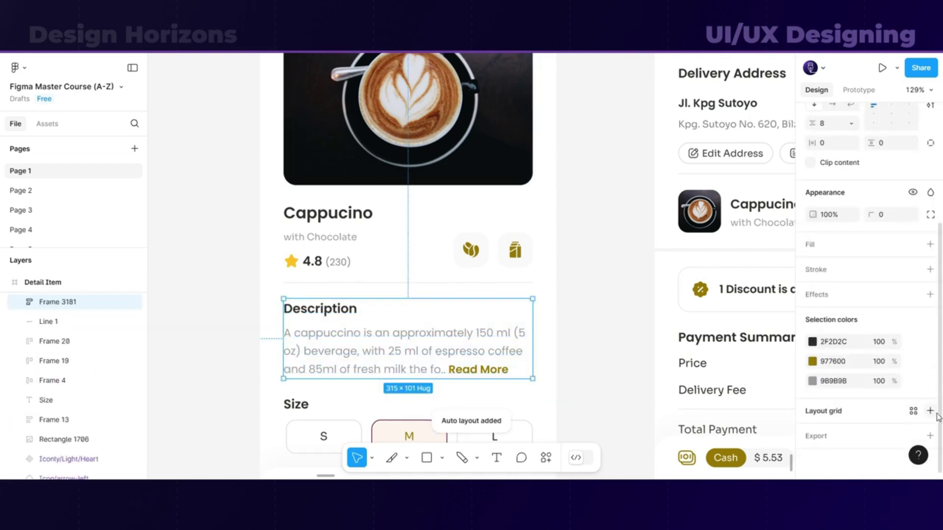
pyautogui.click(929, 436)
pyautogui.scroll(-2, 849, 380)
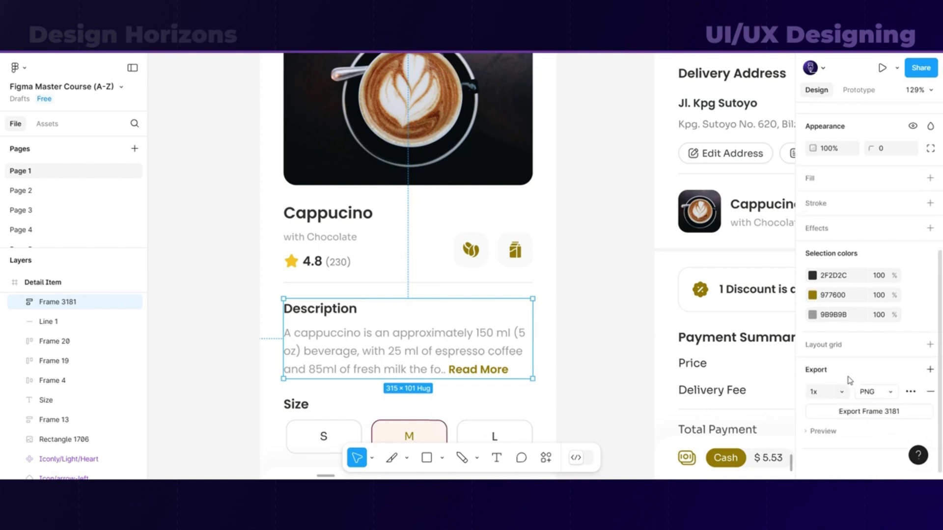
# Step: Draw a slice of about 325 × 93 around the Size heading and the S, M and L options on the Detail Item screen
pyautogui.scroll(-4, 622, 257)
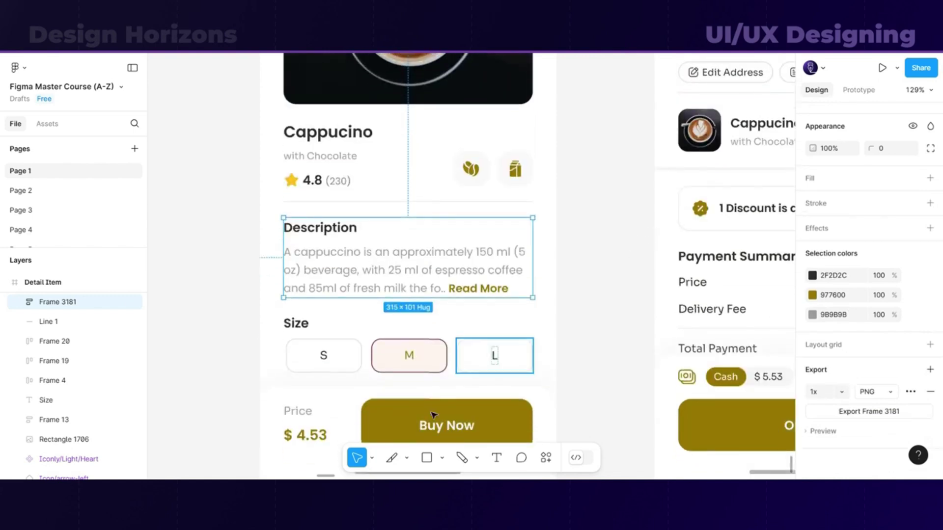
pyautogui.click(393, 461)
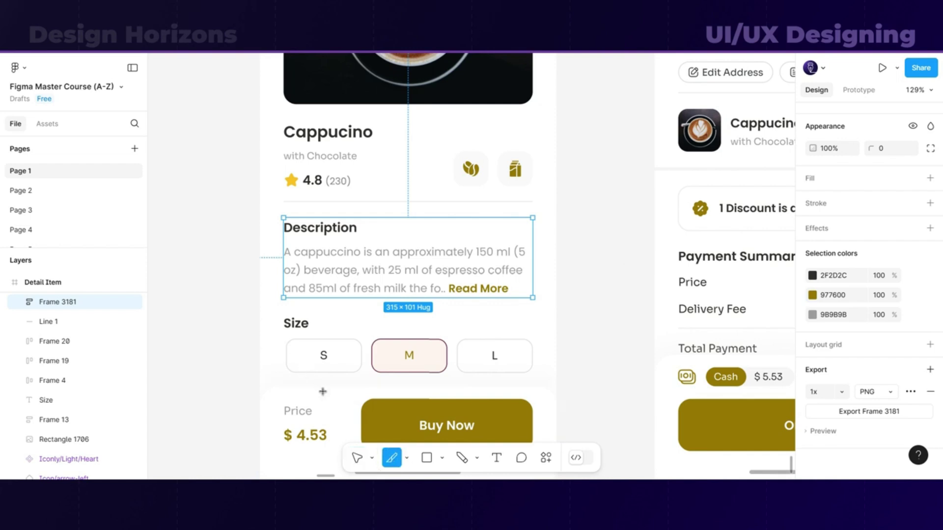
pyautogui.scroll(5, 323, 391)
pyautogui.scroll(-3, 394, 322)
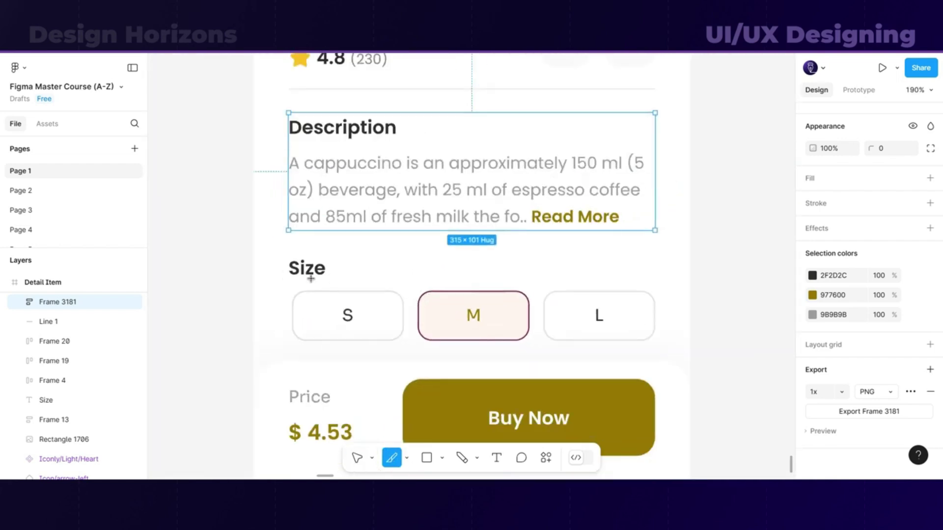
pyautogui.moveTo(284, 250); pyautogui.dragTo(663, 358)
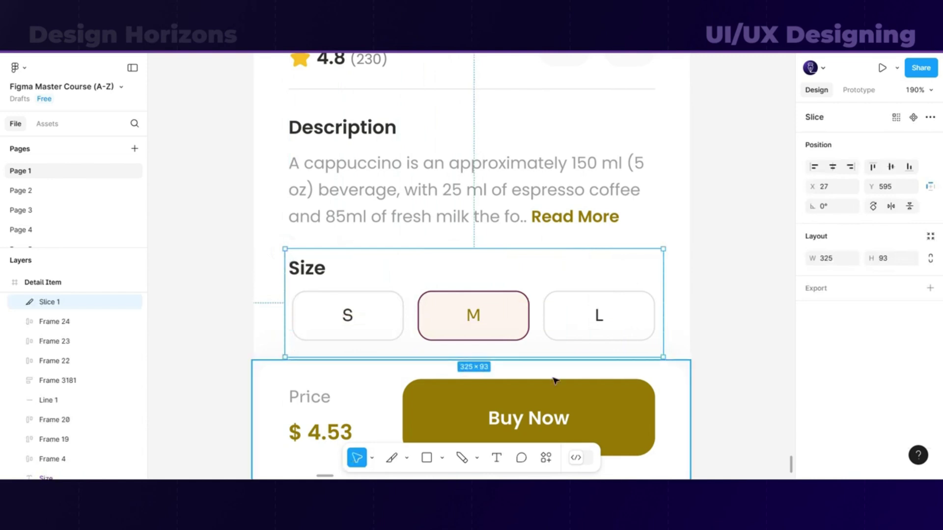
# Step: Add a 1x PNG export setting to the Size slice and export it
pyautogui.click(929, 288)
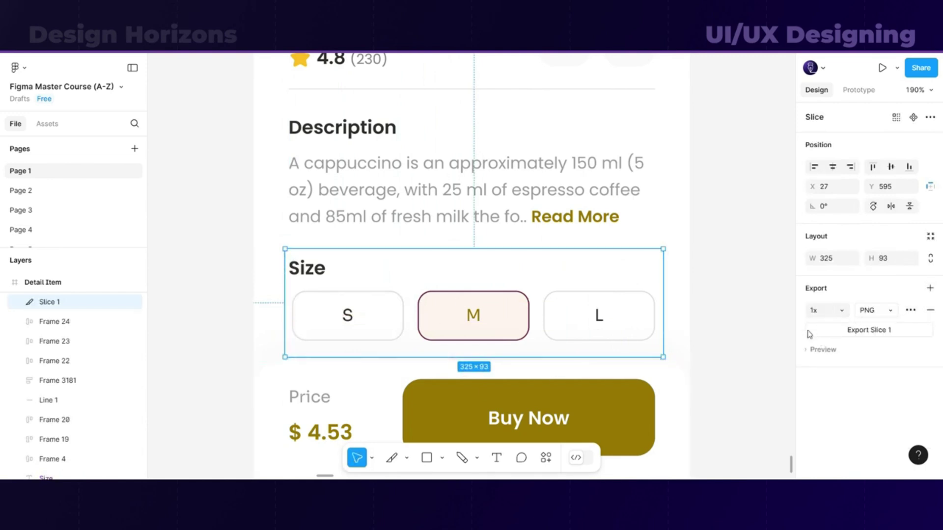
pyautogui.click(867, 317)
pyautogui.click(875, 311)
pyautogui.click(855, 330)
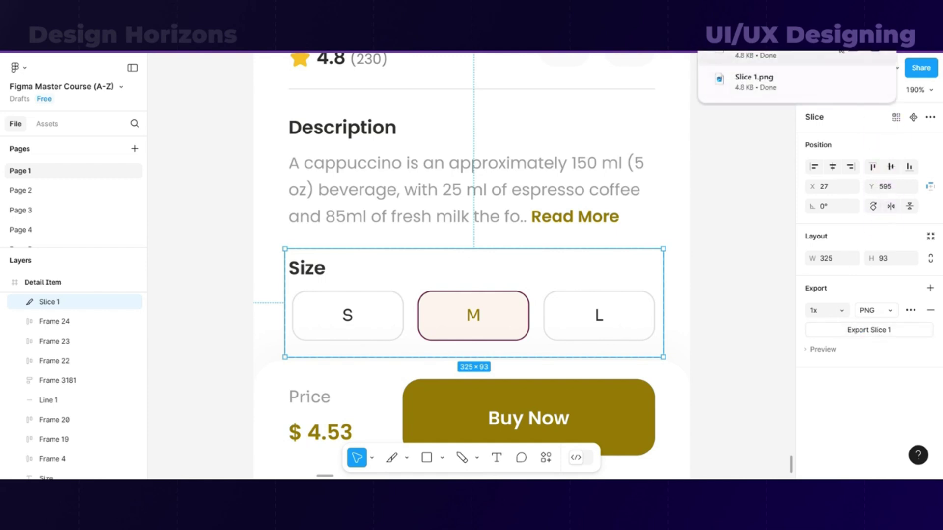
# Step: Show the downloaded slice in its folder and place the Slice 1 (1) image on the empty canvas beside the Detail Item screen
pyautogui.click(853, 79)
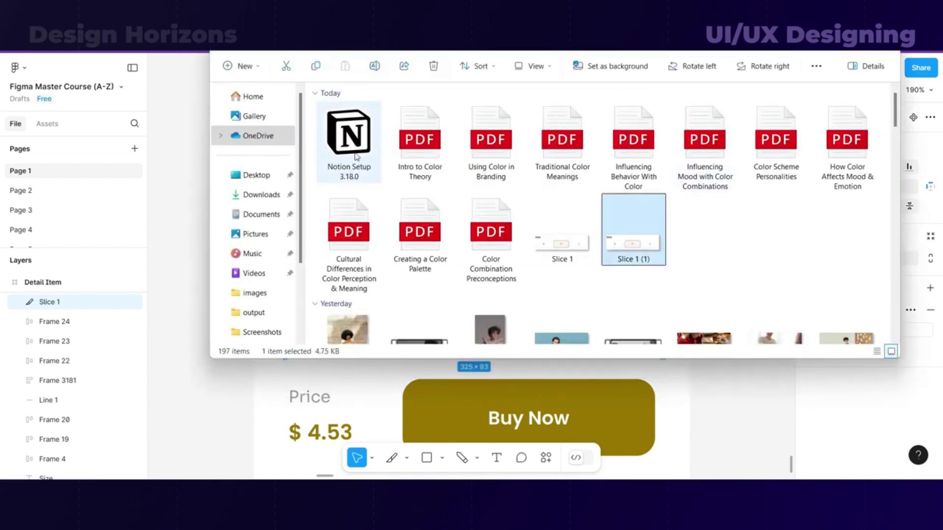
pyautogui.moveTo(642, 251); pyautogui.dragTo(311, 358)
pyautogui.scroll(-3, 311, 357)
pyautogui.scroll(3, 307, 358)
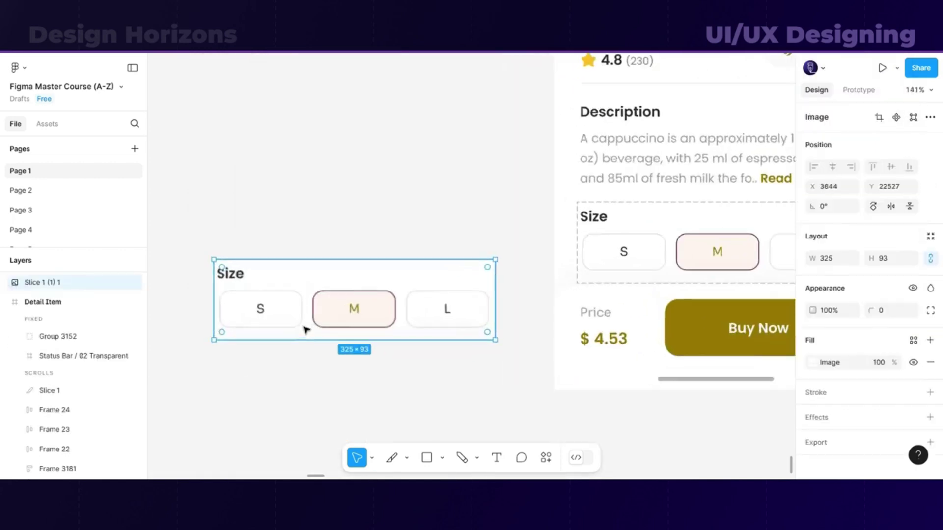
pyautogui.doubleClick(330, 310)
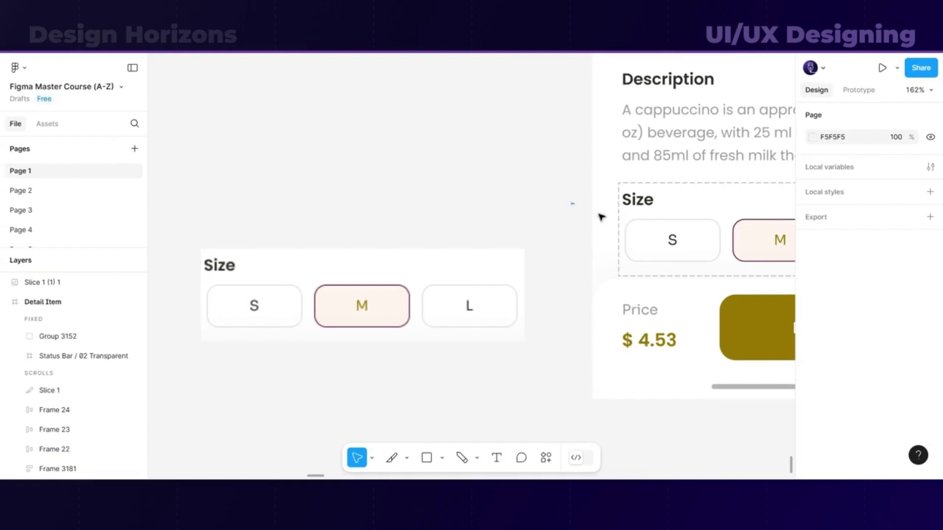
# Step: Select the Size slice on the Detail Item screen and open its export scale options
pyautogui.moveTo(571, 203); pyautogui.dragTo(616, 221)
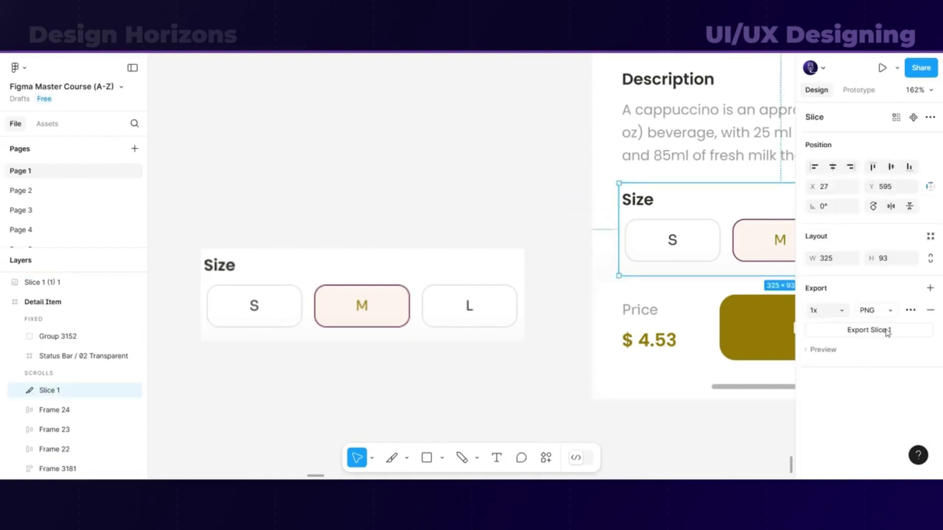
pyautogui.click(826, 310)
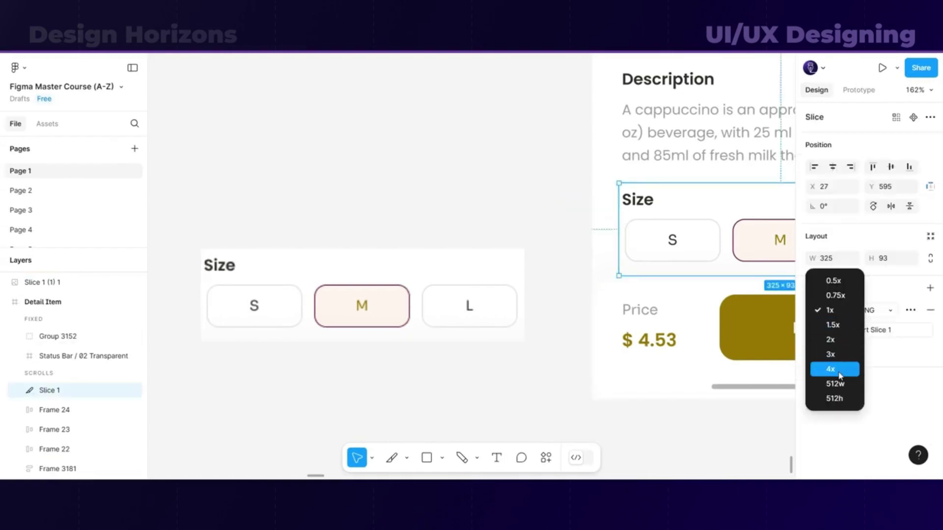